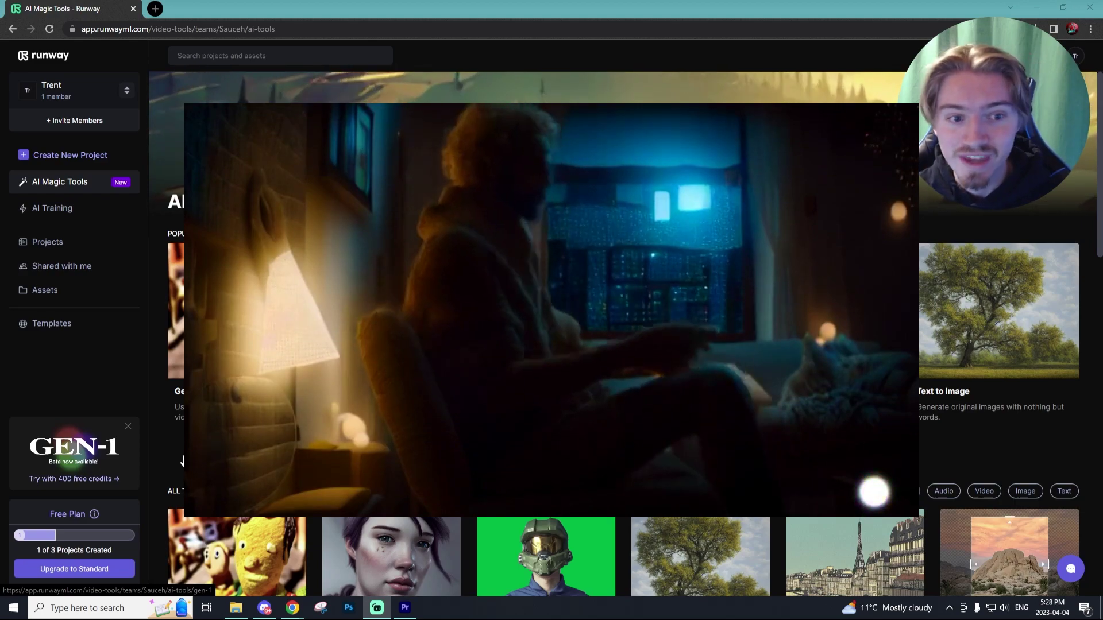
- Open Gen-1: Video to Video and upload the 9-second clip of the man in the black hoodie
{"action": "scroll", "coordinate": [183, 460], "scroll_direction": "down", "scroll_amount": 7}
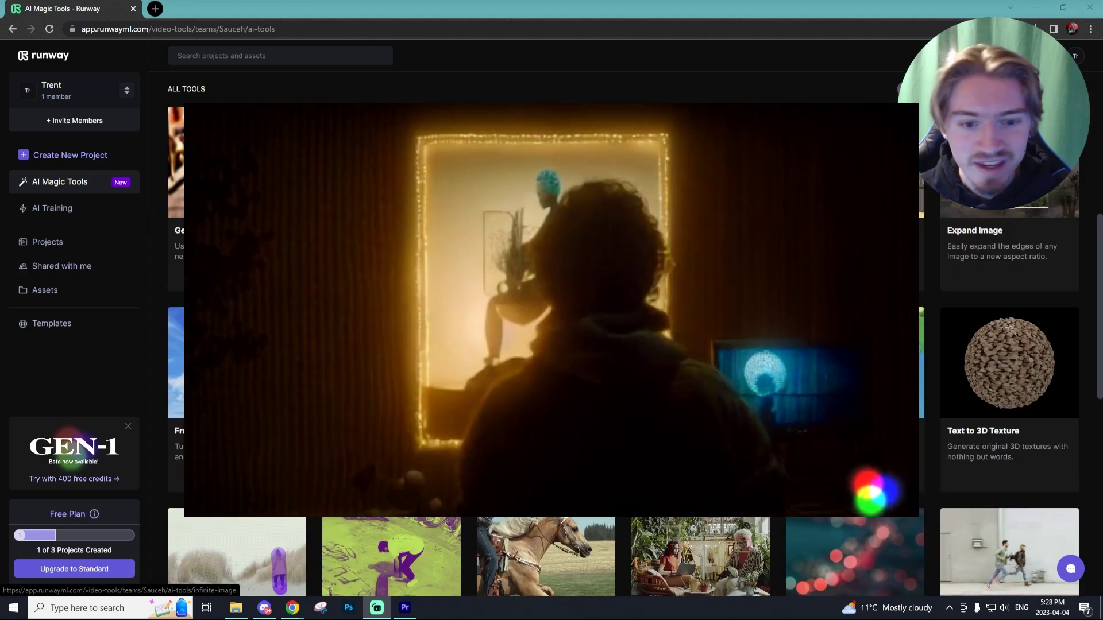
{"action": "scroll", "coordinate": [183, 461], "scroll_direction": "down", "scroll_amount": 3}
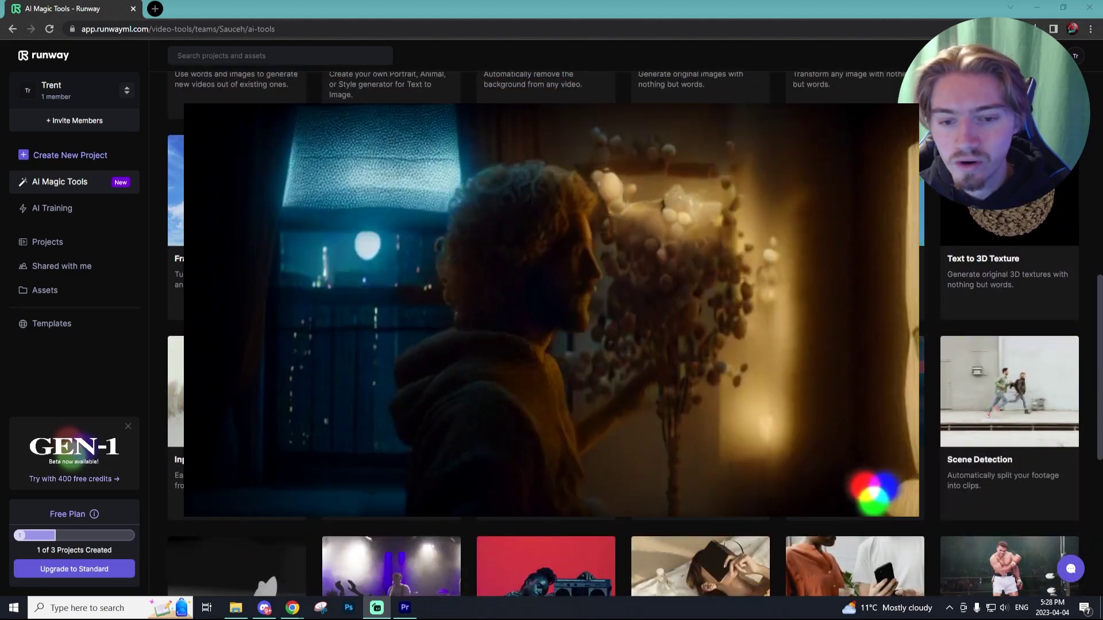
{"action": "scroll", "coordinate": [608, 280], "scroll_direction": "down", "scroll_amount": 2}
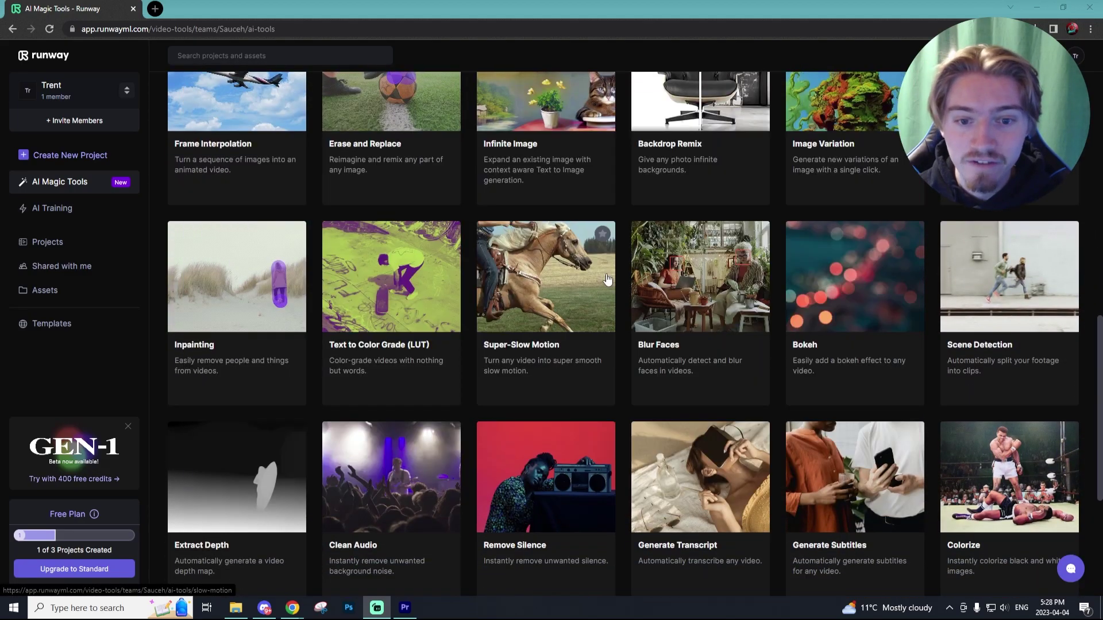
{"action": "scroll", "coordinate": [605, 279], "scroll_direction": "up", "scroll_amount": 7}
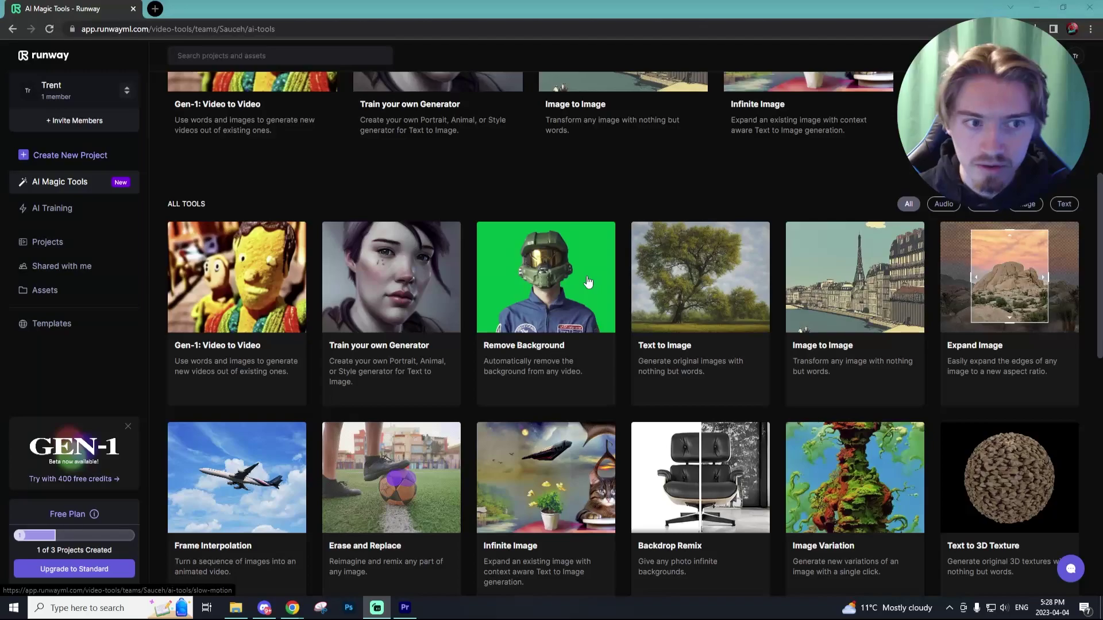
{"action": "scroll", "coordinate": [588, 282], "scroll_direction": "up", "scroll_amount": 5}
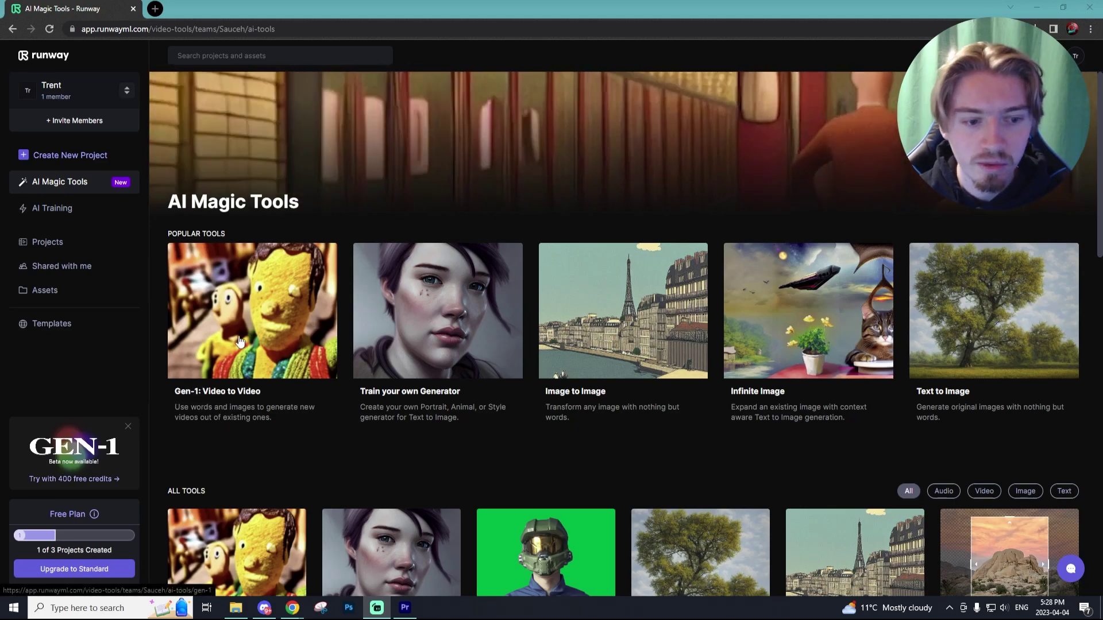
{"action": "left_click", "coordinate": [201, 378]}
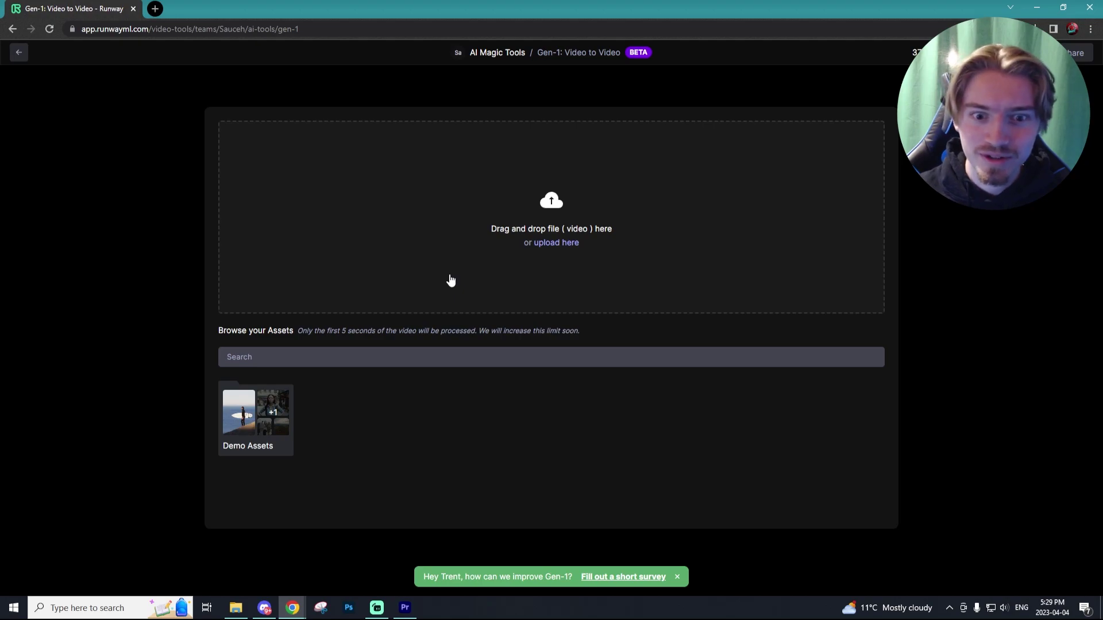
{"action": "left_click", "coordinate": [587, 241]}
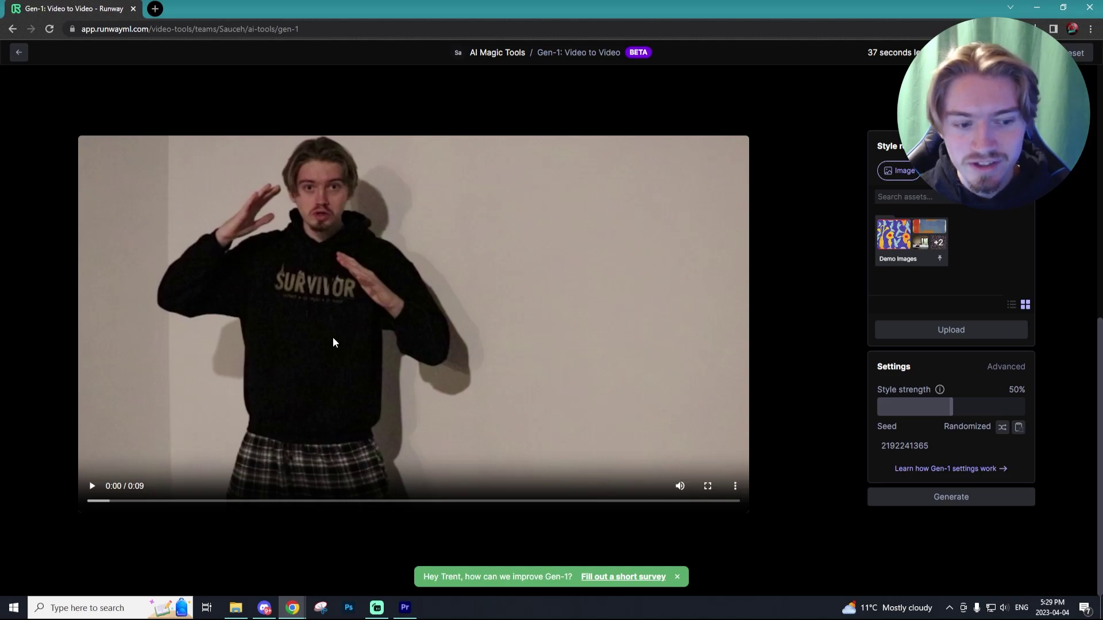
- Preview the source clip and set the style strength to 81%
{"action": "left_click", "coordinate": [91, 487]}
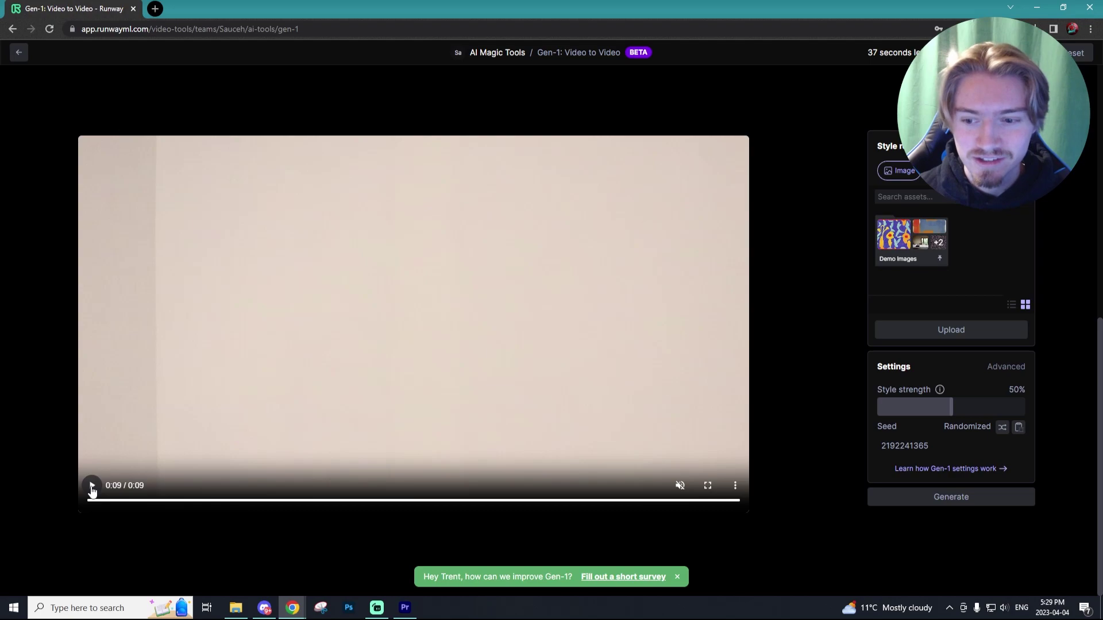
{"action": "left_click", "coordinate": [946, 406]}
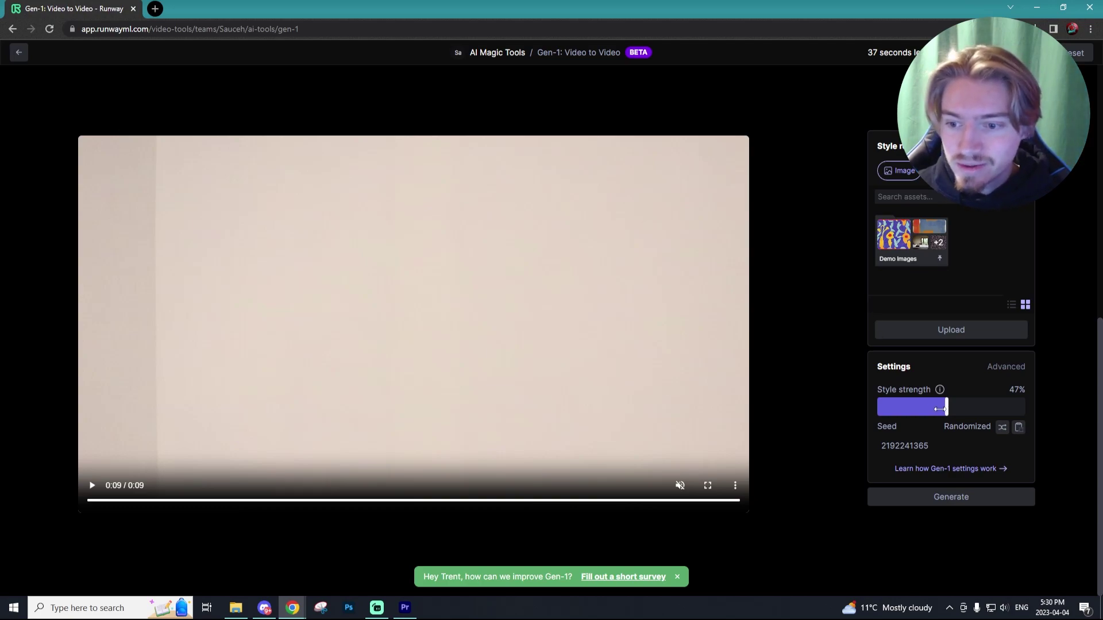
{"action": "left_click_drag", "start_coordinate": [946, 409], "coordinate": [899, 403]}
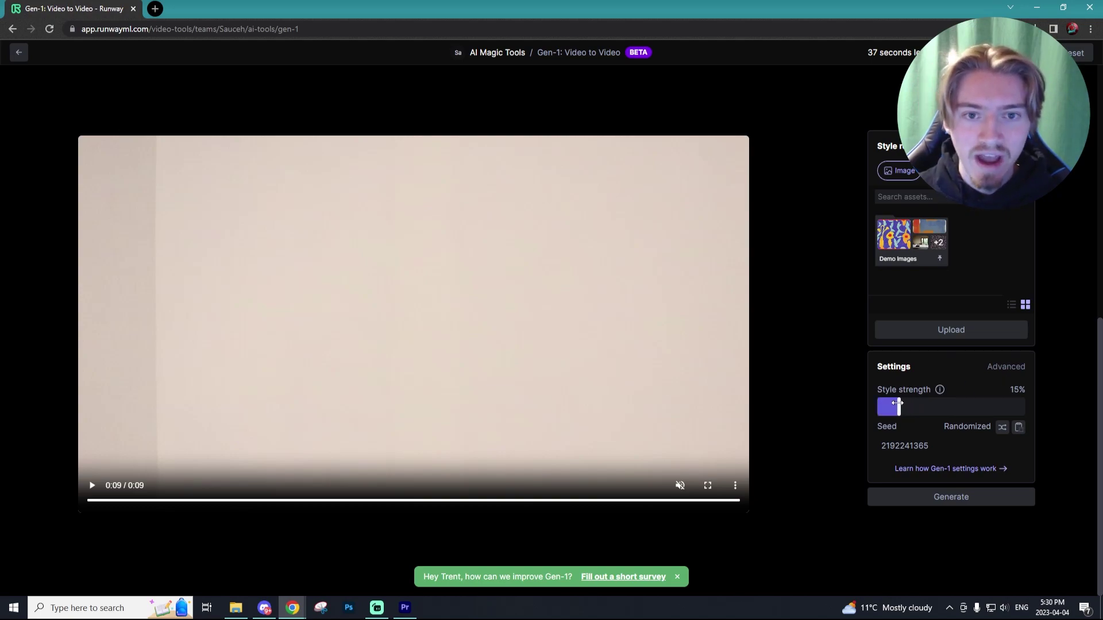
{"action": "left_click", "coordinate": [332, 502]}
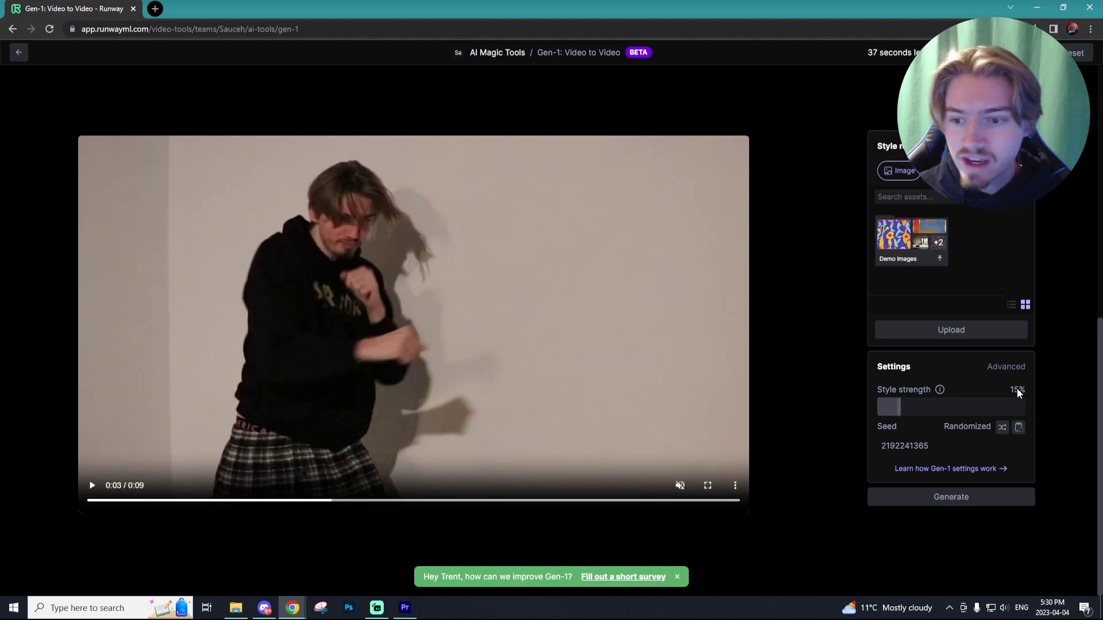
{"action": "left_click", "coordinate": [900, 411]}
{"action": "left_click_drag", "start_coordinate": [900, 411], "coordinate": [1000, 413]}
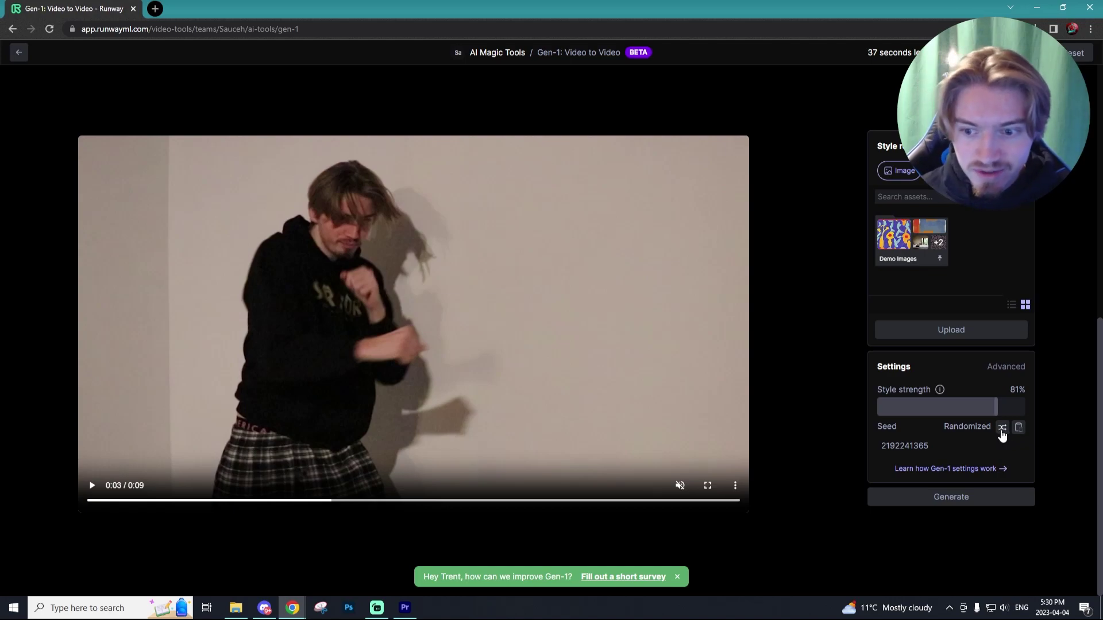
- Set the seed to 8676767 and leave it randomized
{"action": "left_click", "coordinate": [1002, 428]}
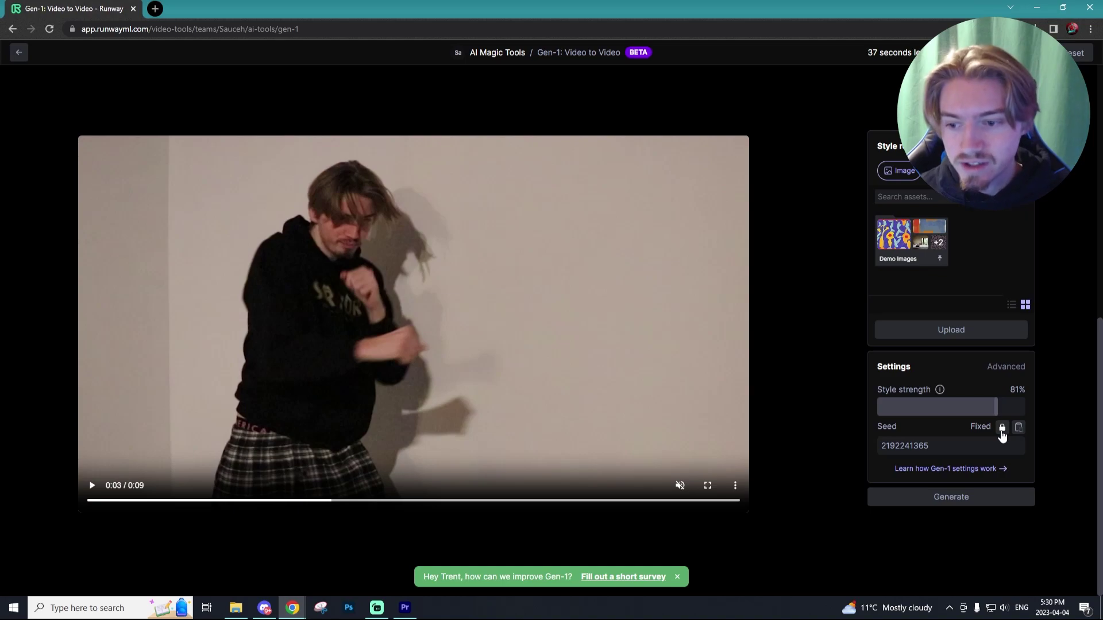
{"action": "double_click", "coordinate": [926, 446]}
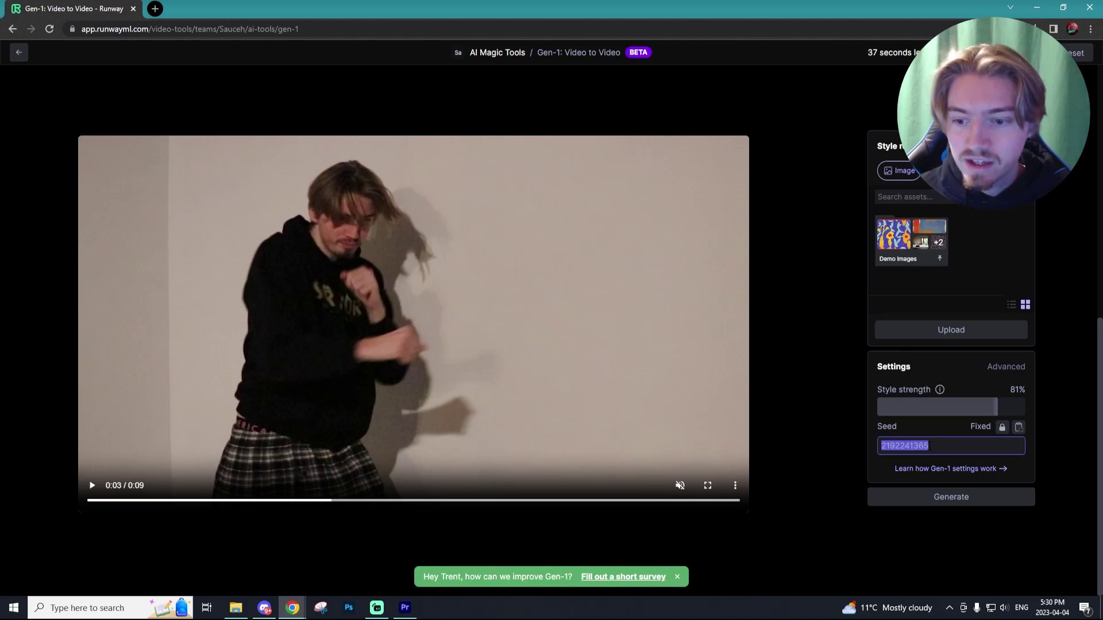
{"action": "double_click", "coordinate": [902, 446]}
{"action": "type", "text": "1"}
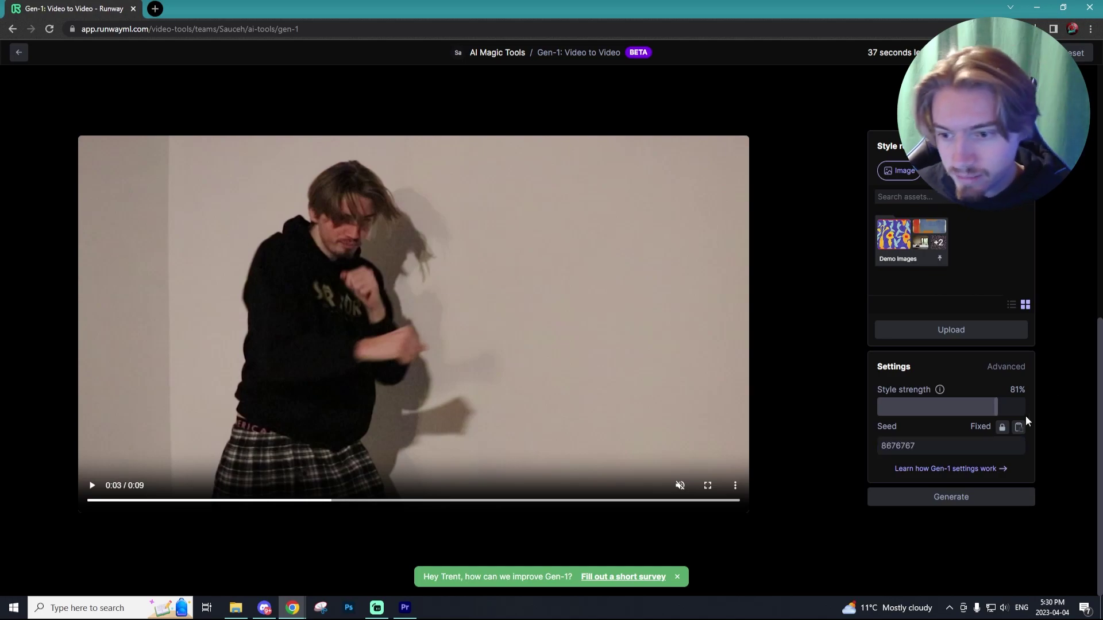
{"action": "left_click", "coordinate": [1002, 428]}
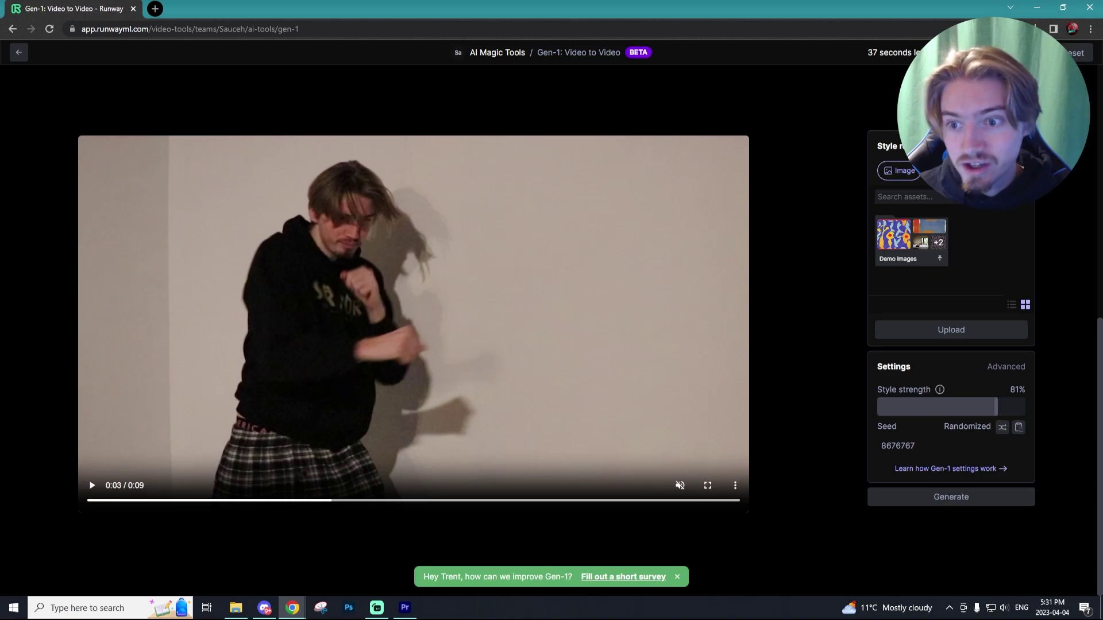
- Switch the style reference to a text prompt and paste the cyborg-alien panda forest prompt
{"action": "left_click", "coordinate": [901, 255]}
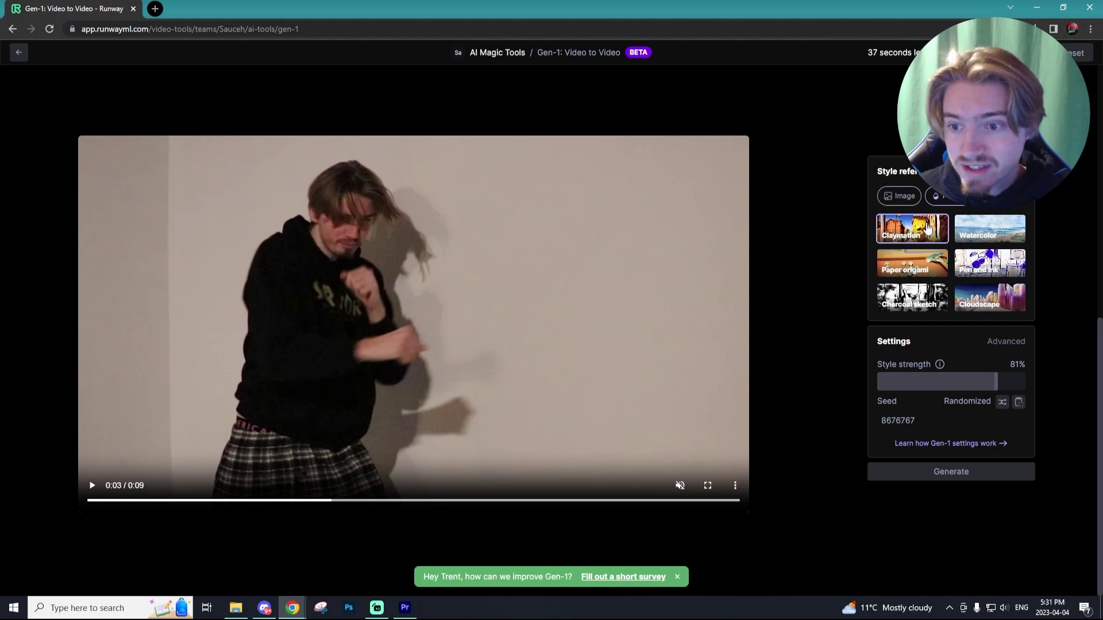
{"action": "left_click", "coordinate": [945, 196]}
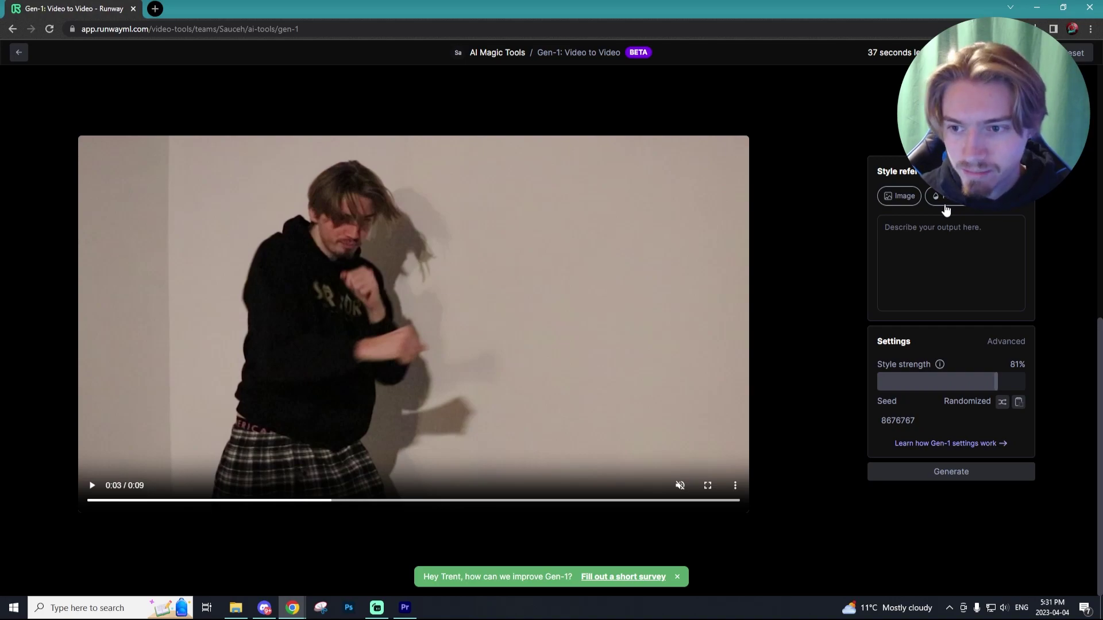
{"action": "left_click", "coordinate": [943, 239]}
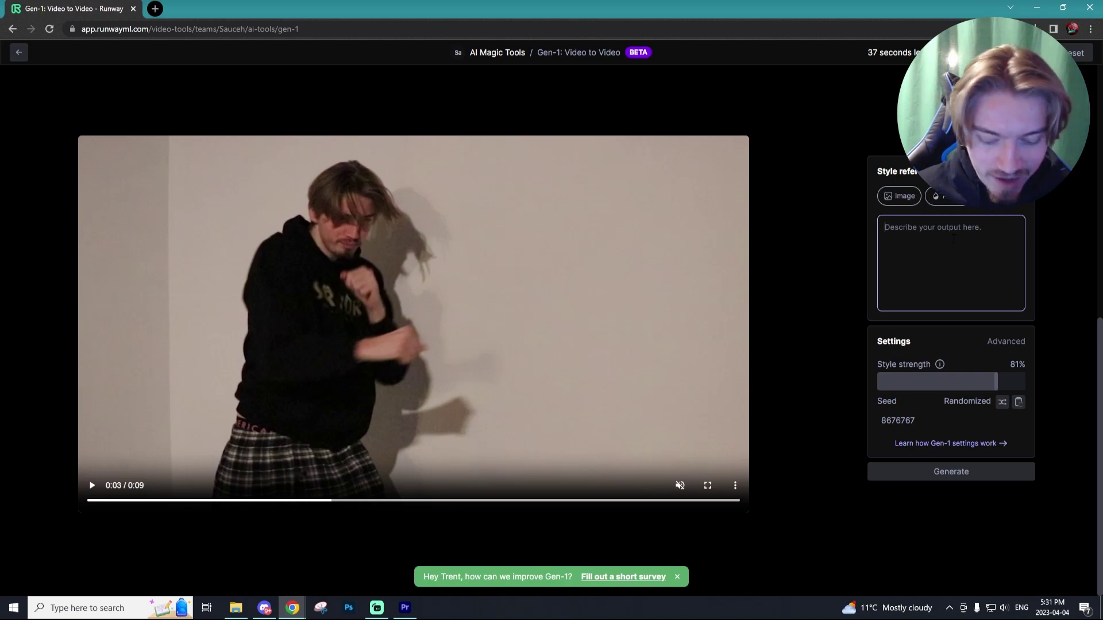
{"action": "type", "text": "I'm a cyborg alien fighting pandas with machine guns in the forest, realistic, 4k, cinema, marvel cinematic"}
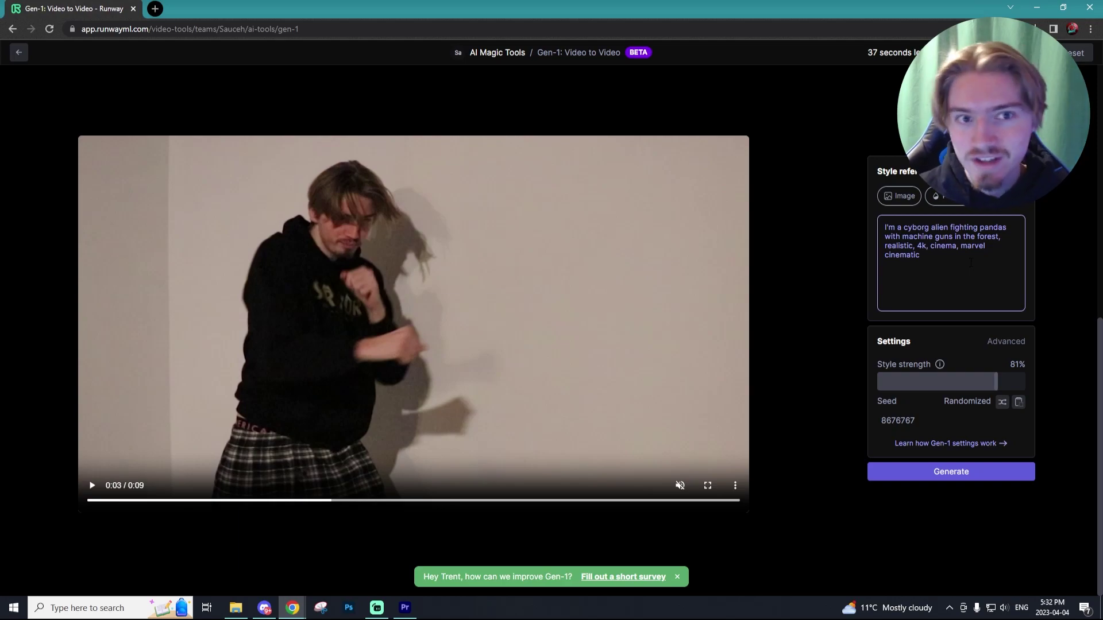
- Generate the cyborg panda version of the clip from the text prompt
{"action": "left_click", "coordinate": [957, 481]}
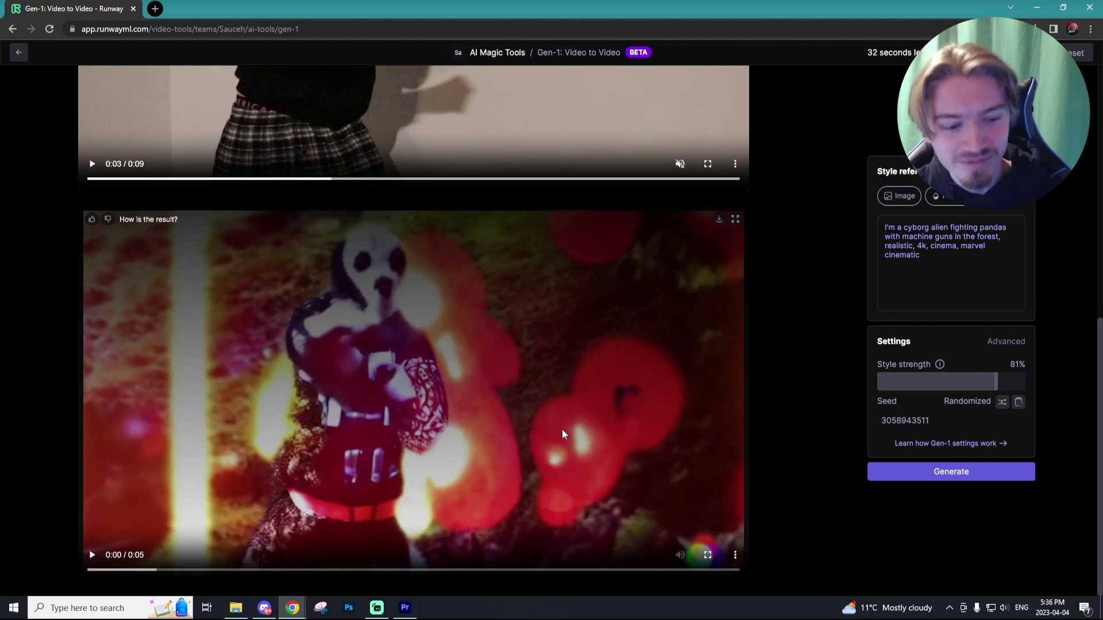
- Play and rewind the cyborg panda result several times from the start
{"action": "left_click", "coordinate": [92, 556]}
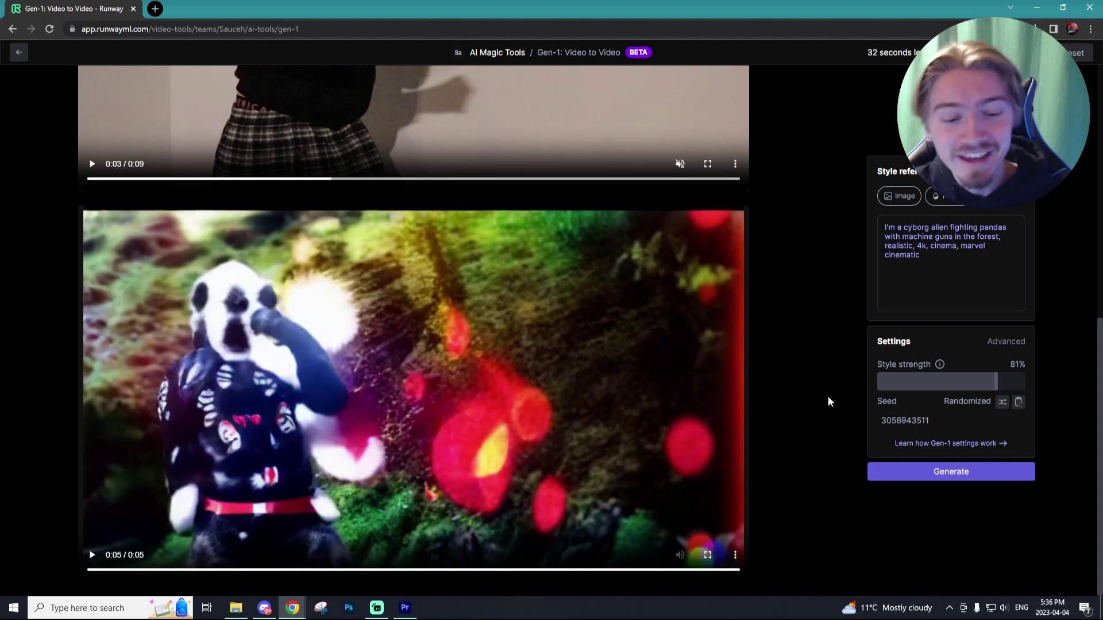
{"action": "left_click", "coordinate": [211, 571]}
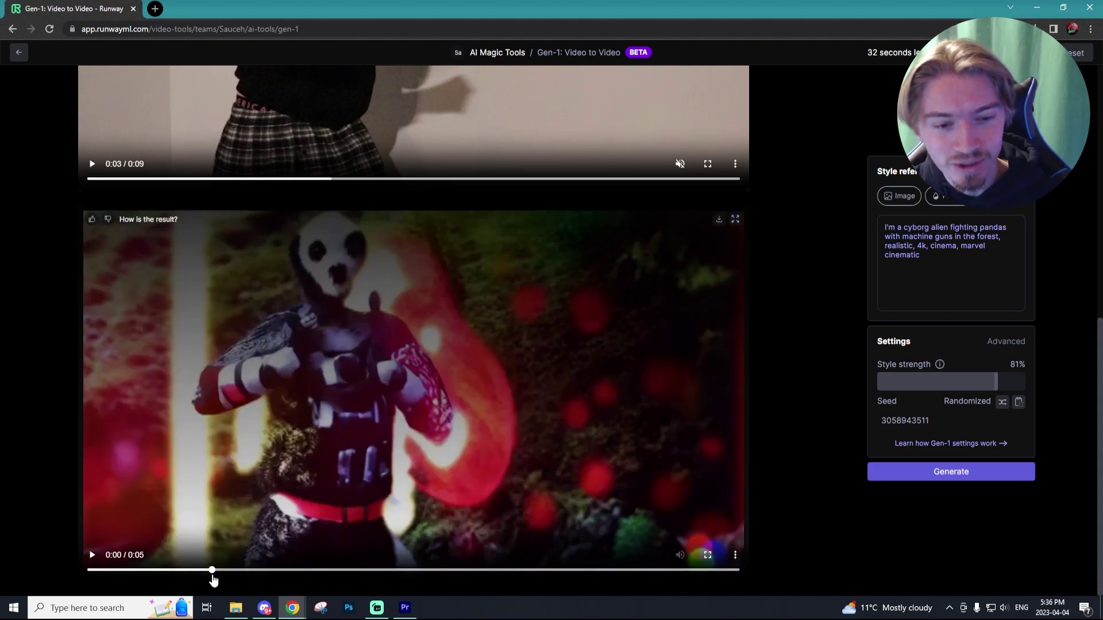
{"action": "left_click", "coordinate": [138, 570]}
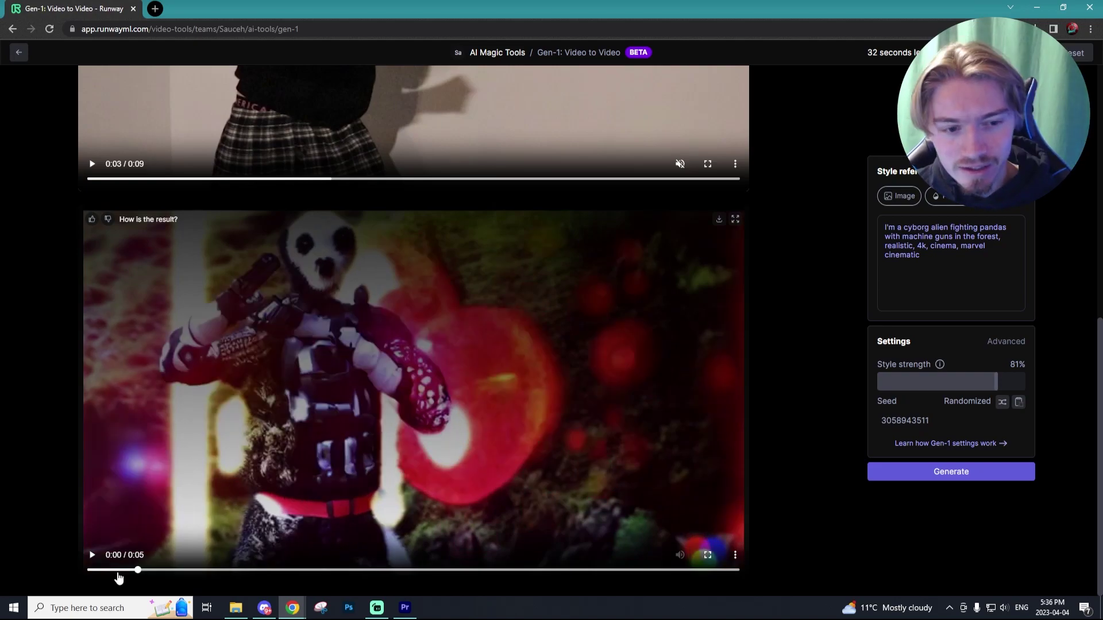
{"action": "left_click", "coordinate": [91, 556]}
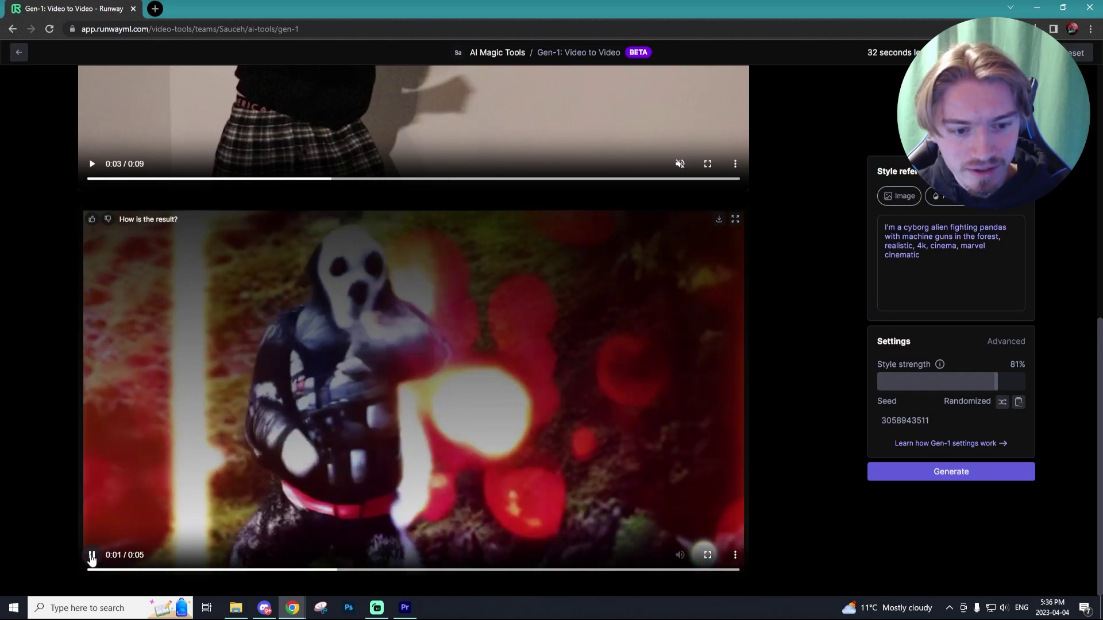
{"action": "left_click", "coordinate": [172, 571]}
{"action": "left_click", "coordinate": [92, 556]}
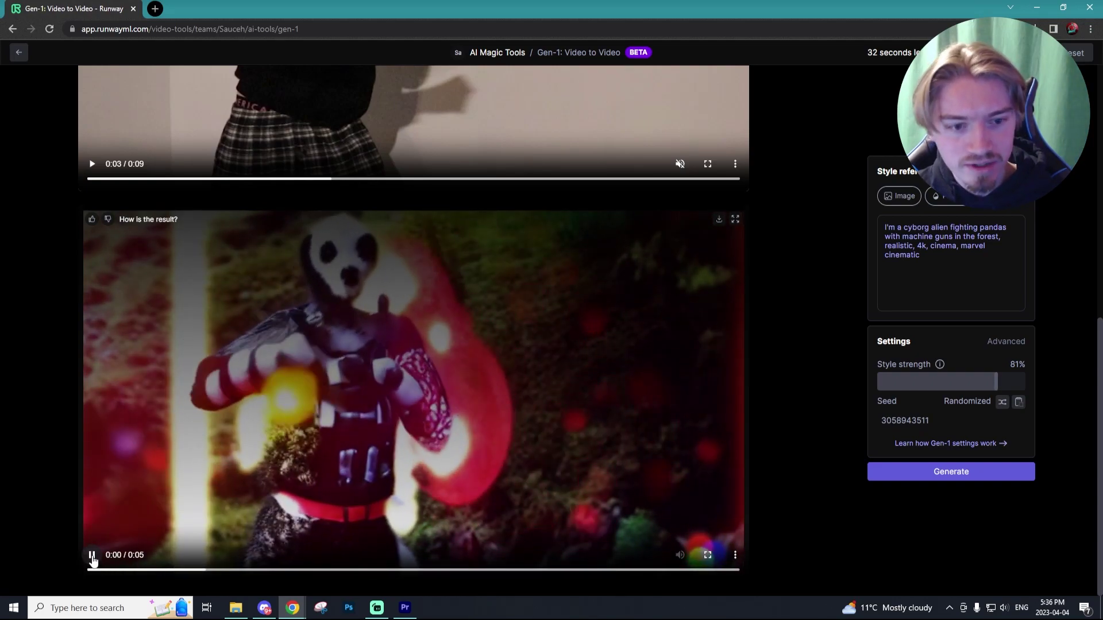
- Scrub through the panda result, pausing at 0:03, then show the preset styles
{"action": "left_click_drag", "start_coordinate": [93, 571], "coordinate": [628, 570]}
{"action": "left_click", "coordinate": [502, 506]}
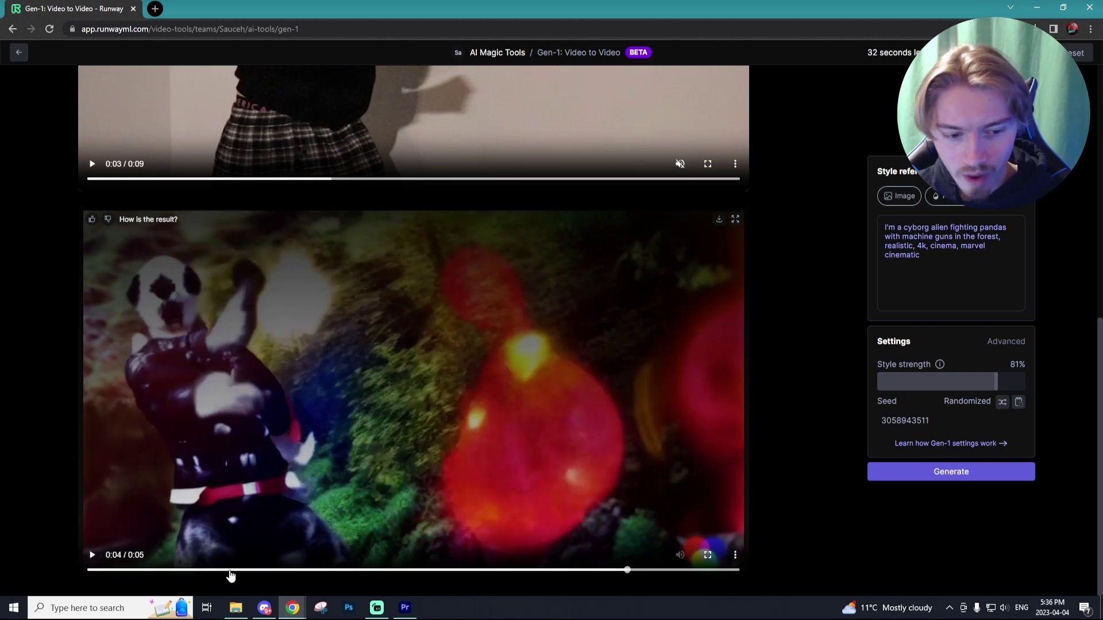
{"action": "left_click_drag", "start_coordinate": [230, 575], "coordinate": [558, 570]}
{"action": "left_click", "coordinate": [515, 492]}
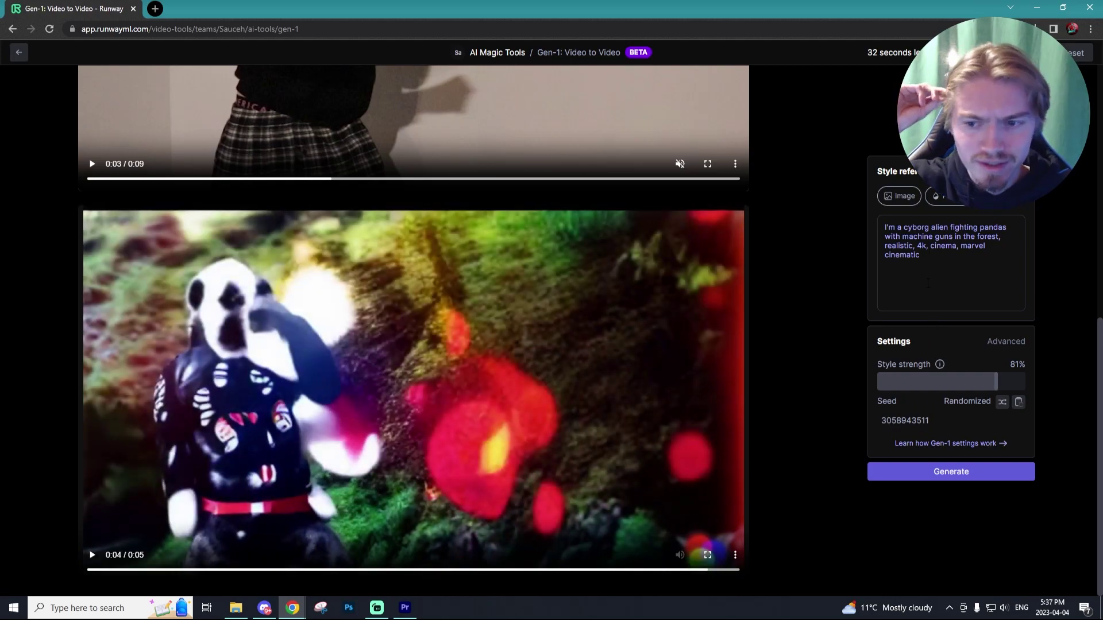
{"action": "left_click", "coordinate": [565, 340]}
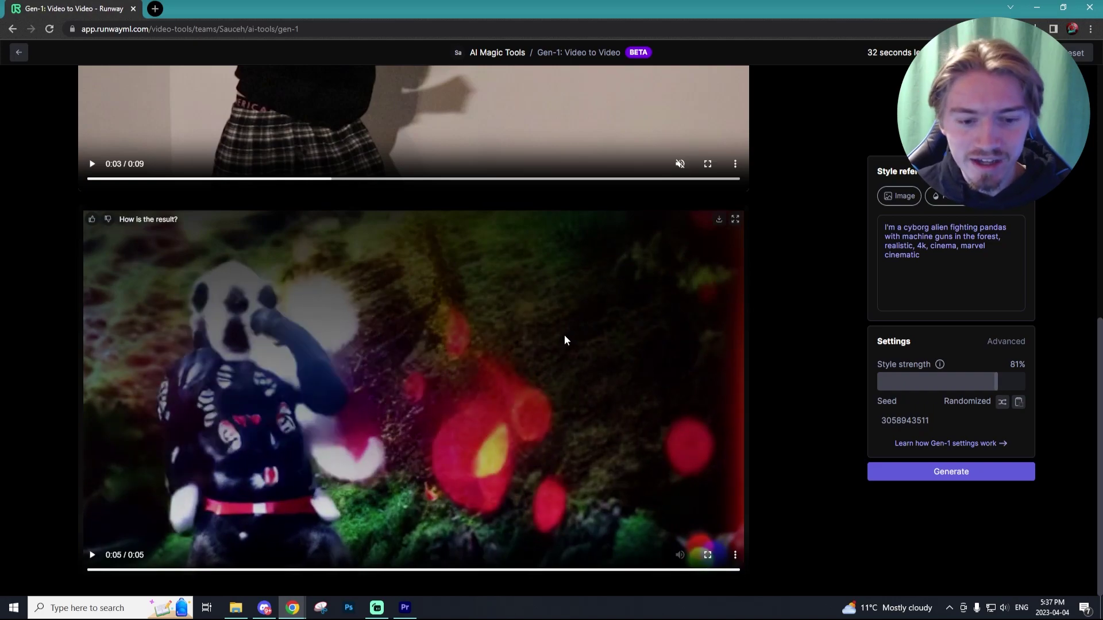
{"action": "left_click", "coordinate": [240, 572]}
{"action": "left_click", "coordinate": [293, 479]}
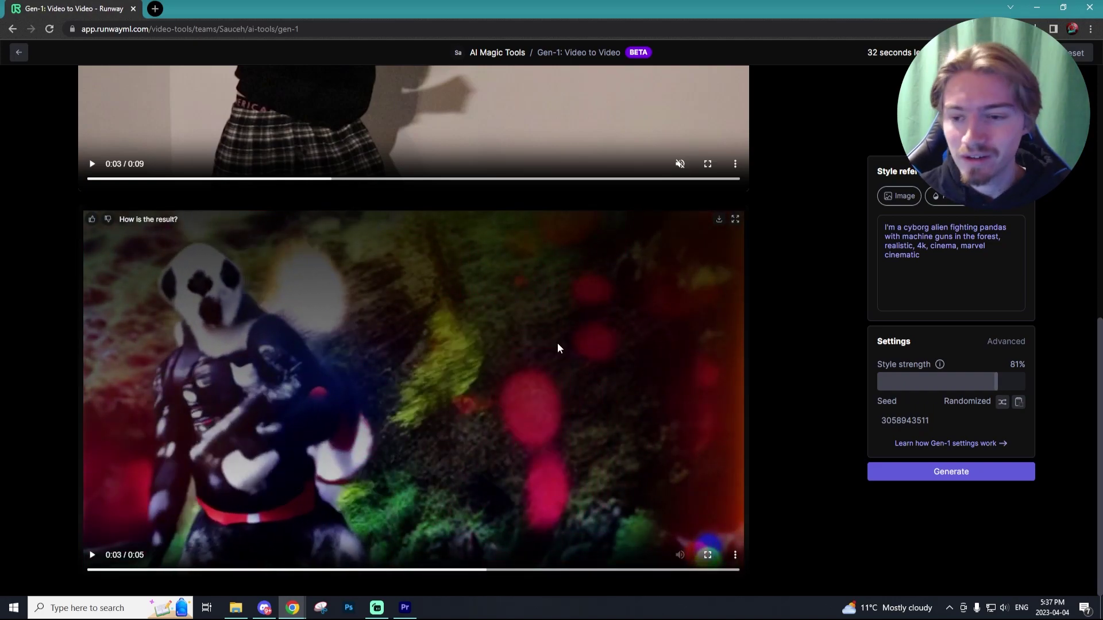
{"action": "left_click", "coordinate": [633, 312]}
{"action": "left_click", "coordinate": [945, 198]}
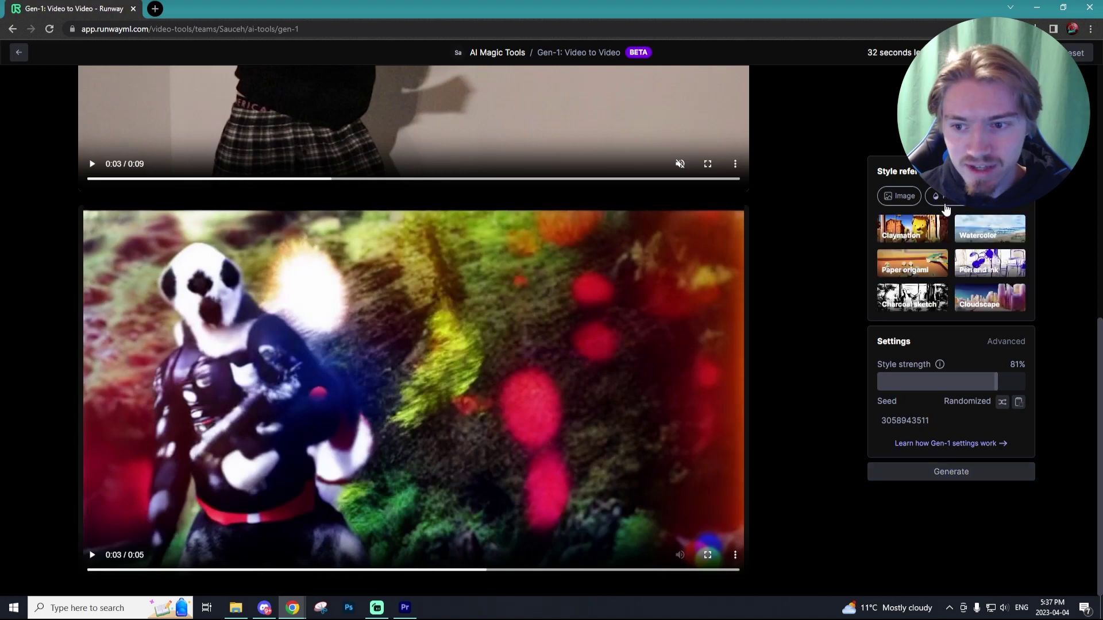
- Generate a new version using the Claymation preset
{"action": "left_click", "coordinate": [914, 233]}
{"action": "left_click", "coordinate": [953, 469]}
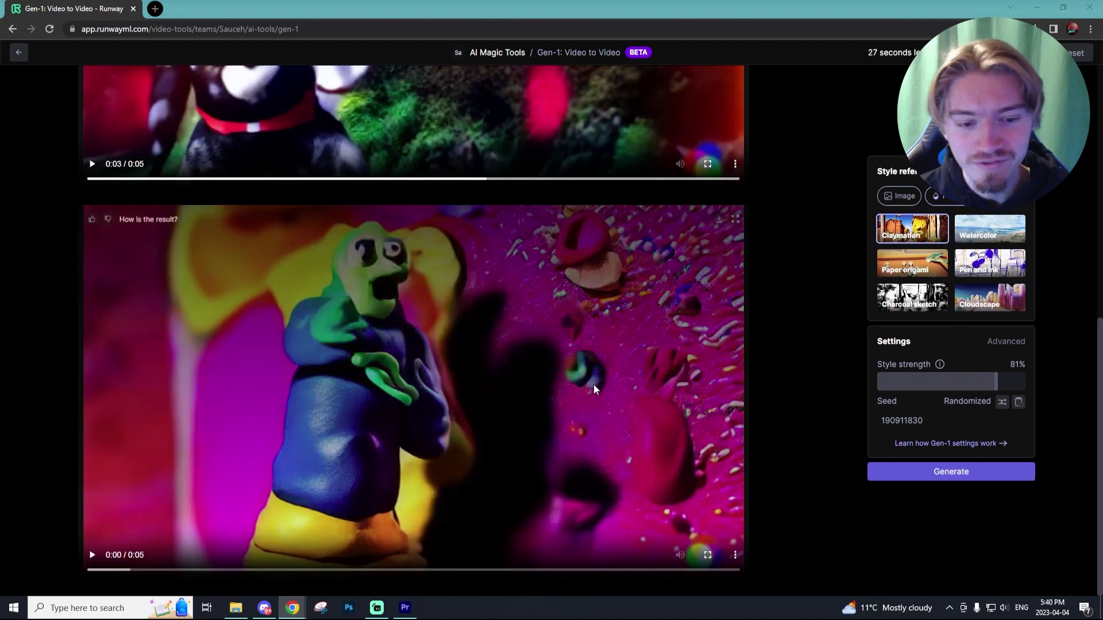
{"action": "scroll", "coordinate": [810, 284], "scroll_direction": "up", "scroll_amount": 1}
{"action": "scroll", "coordinate": [803, 287], "scroll_direction": "up", "scroll_amount": 4}
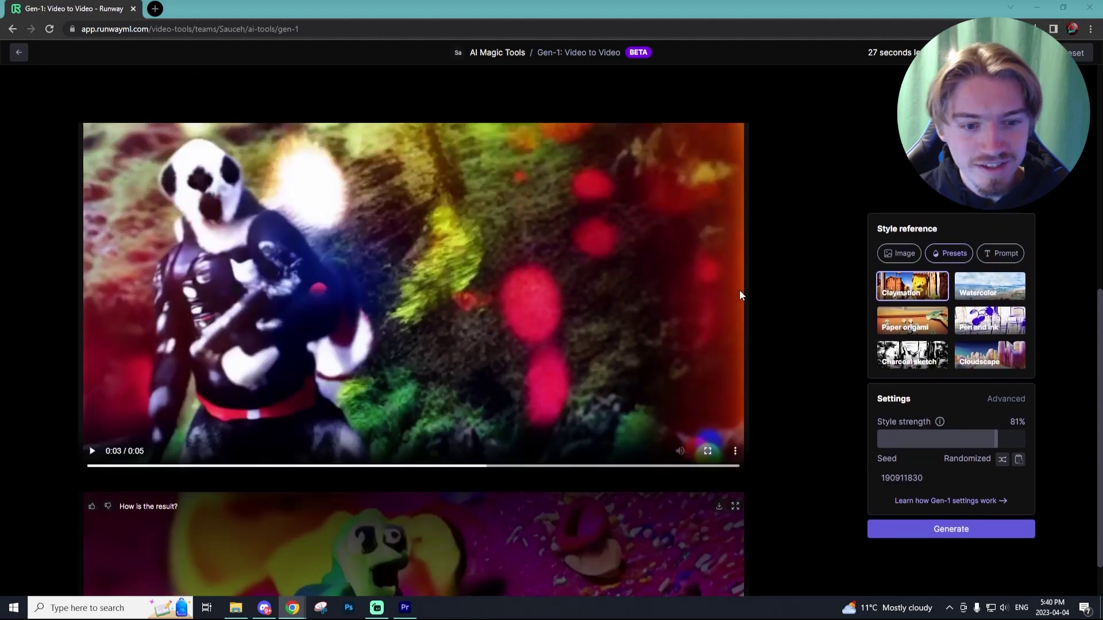
{"action": "scroll", "coordinate": [736, 291], "scroll_direction": "down", "scroll_amount": 5}
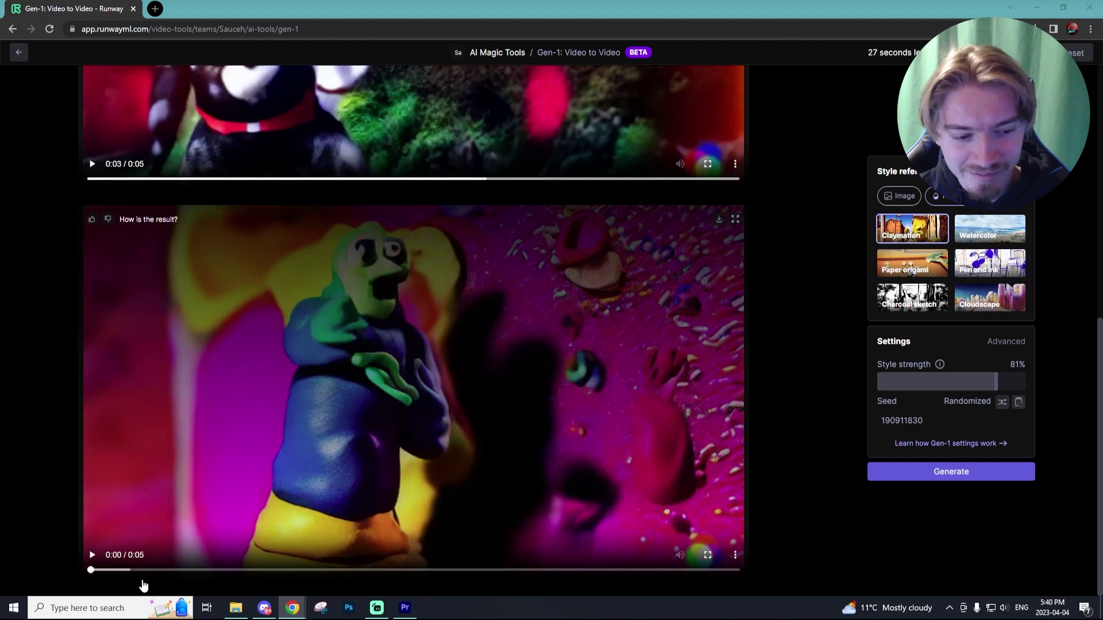
- Play and replay the green clay figure result, then scroll up to the source video
{"action": "left_click", "coordinate": [91, 556]}
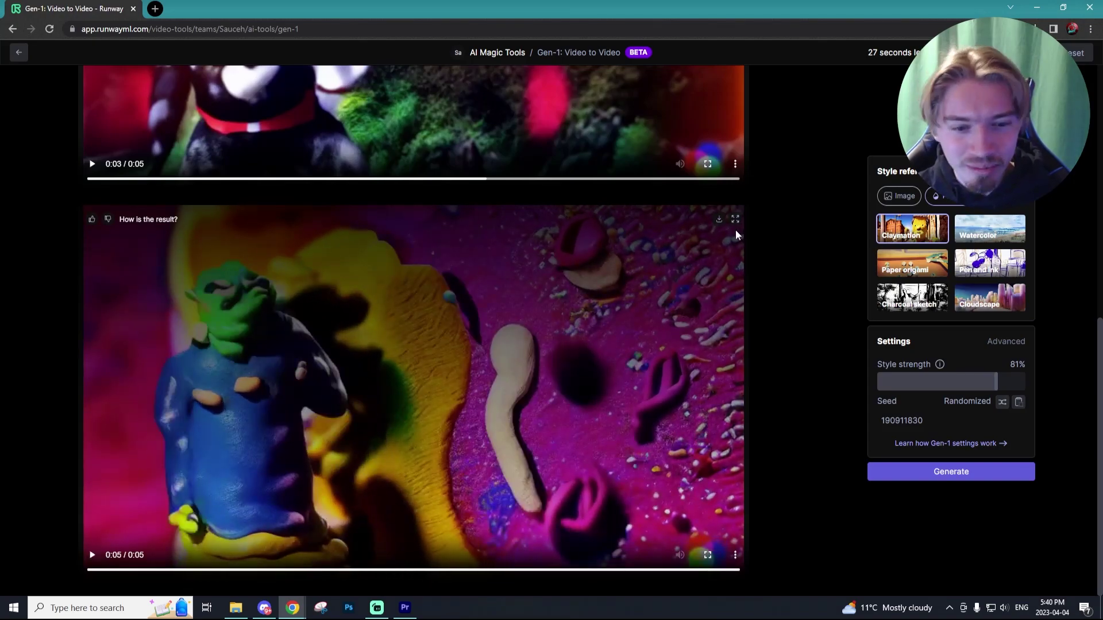
{"action": "left_click", "coordinate": [90, 566]}
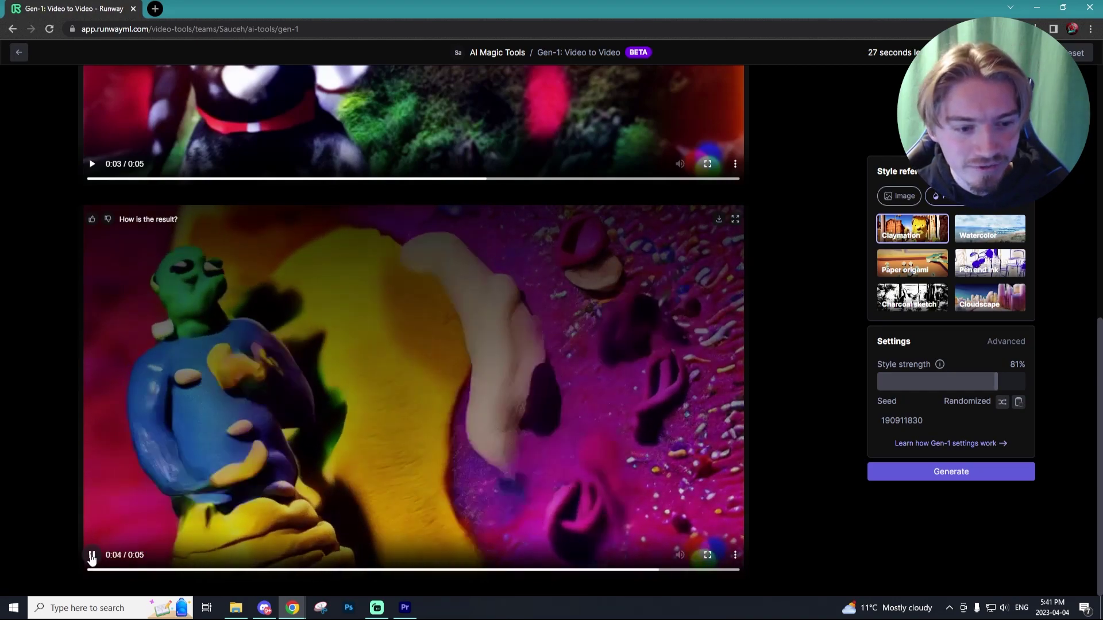
{"action": "left_click", "coordinate": [91, 556]}
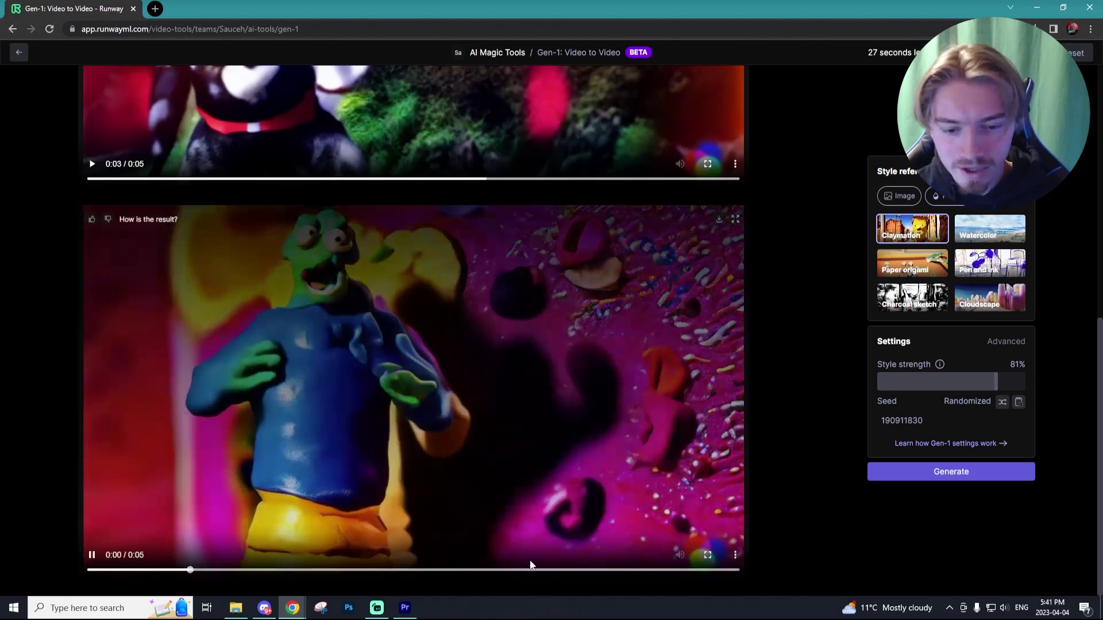
{"action": "left_click", "coordinate": [93, 555]}
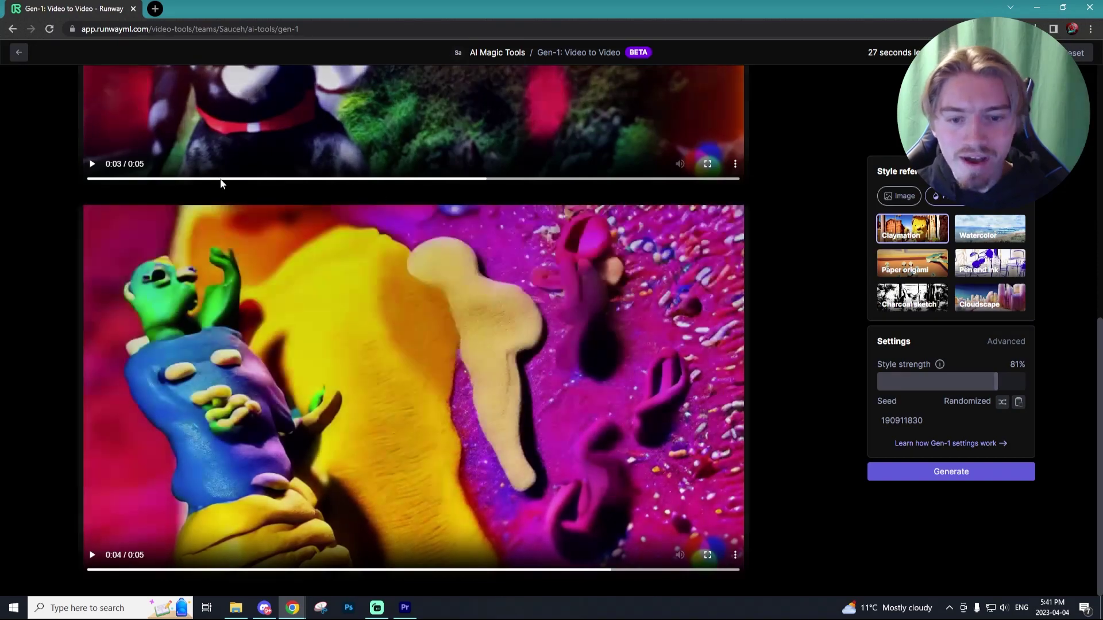
{"action": "scroll", "coordinate": [569, 275], "scroll_direction": "up", "scroll_amount": 7}
{"action": "scroll", "coordinate": [579, 311], "scroll_direction": "down", "scroll_amount": 7}
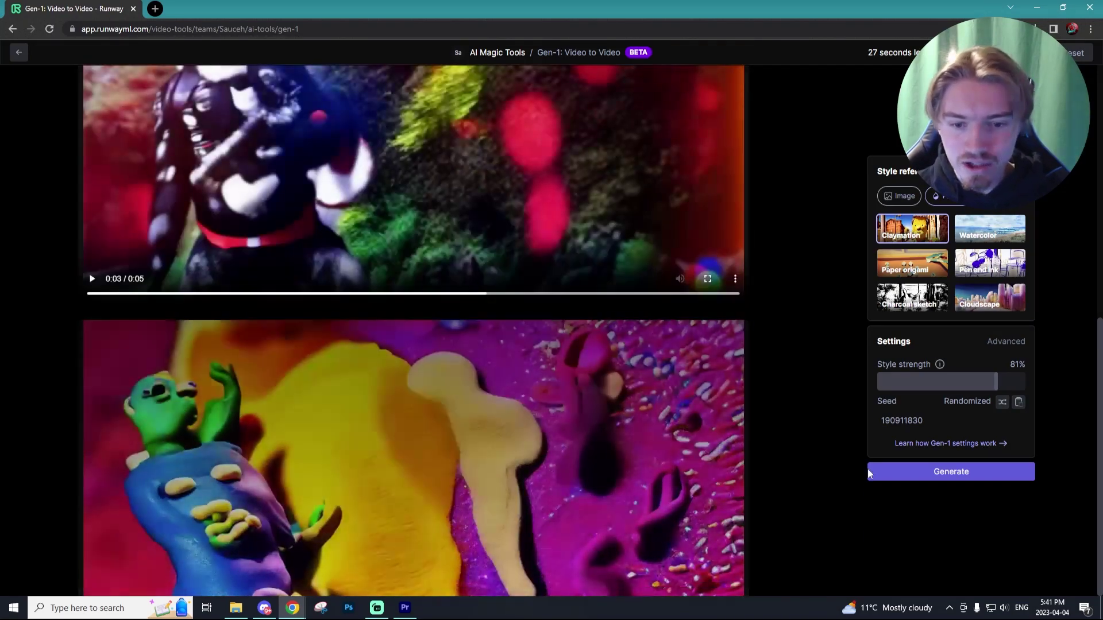
{"action": "scroll", "coordinate": [561, 377], "scroll_direction": "up", "scroll_amount": 7}
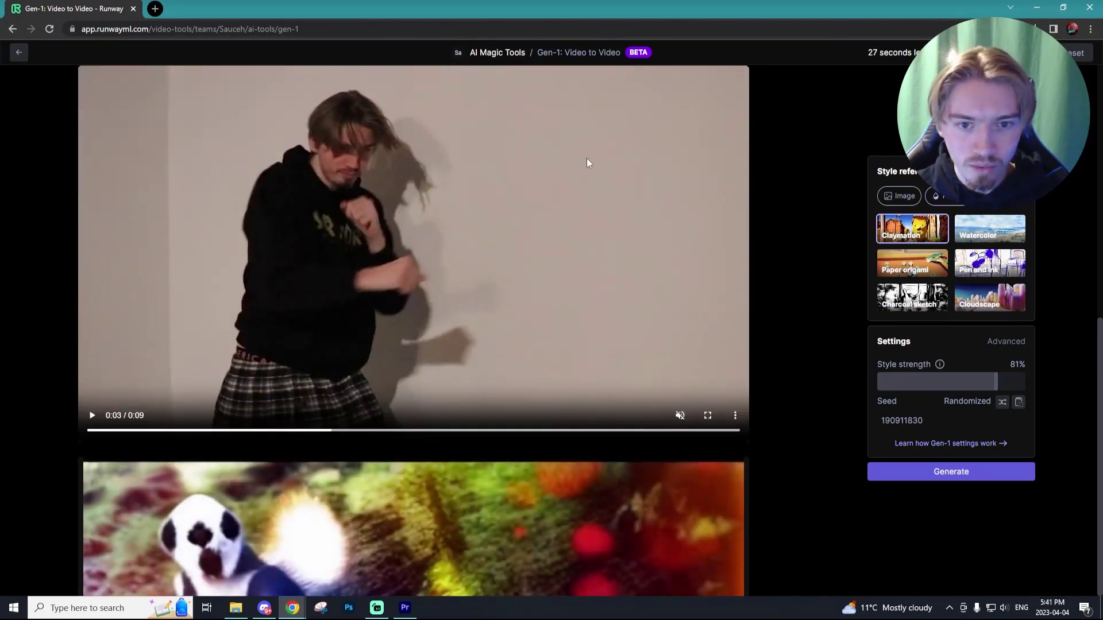
{"action": "scroll", "coordinate": [596, 148], "scroll_direction": "up", "scroll_amount": 2}
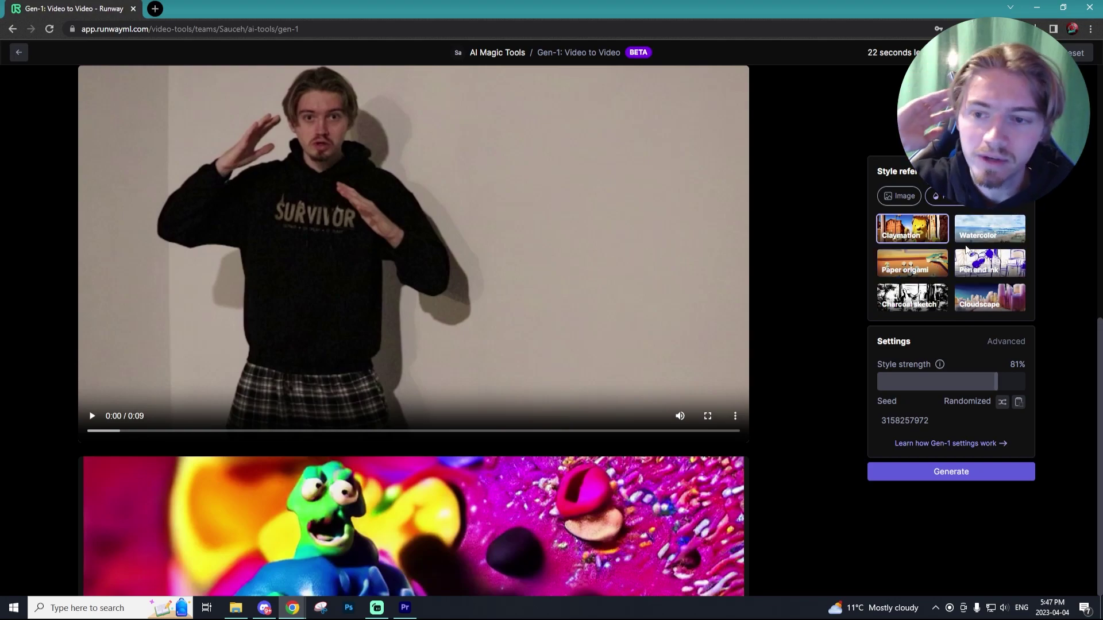
- Switch the style reference to Image and pick Cyperpunk from Demo Images
{"action": "left_click", "coordinate": [898, 195]}
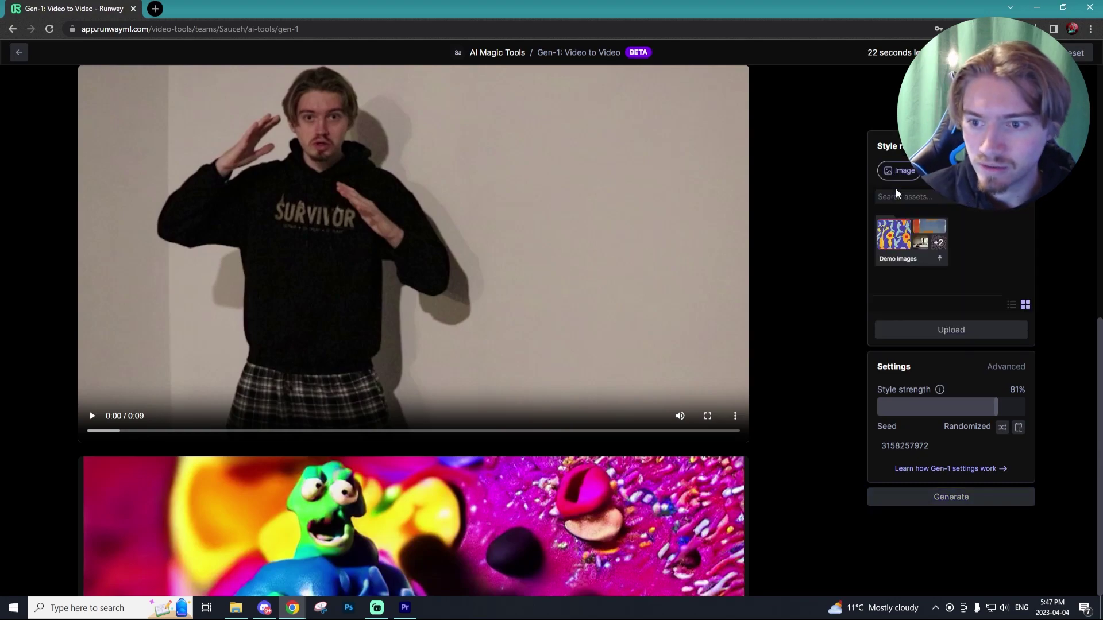
{"action": "left_click", "coordinate": [917, 240]}
{"action": "scroll", "coordinate": [922, 270], "scroll_direction": "down", "scroll_amount": 2}
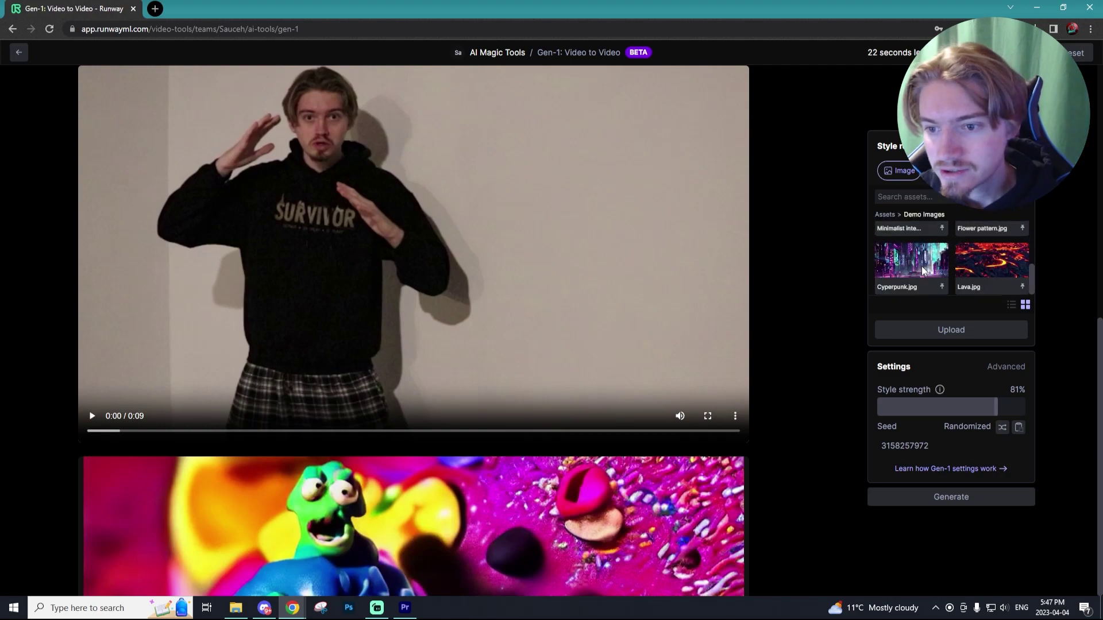
{"action": "scroll", "coordinate": [923, 270], "scroll_direction": "up", "scroll_amount": 2}
{"action": "scroll", "coordinate": [925, 270], "scroll_direction": "down", "scroll_amount": 2}
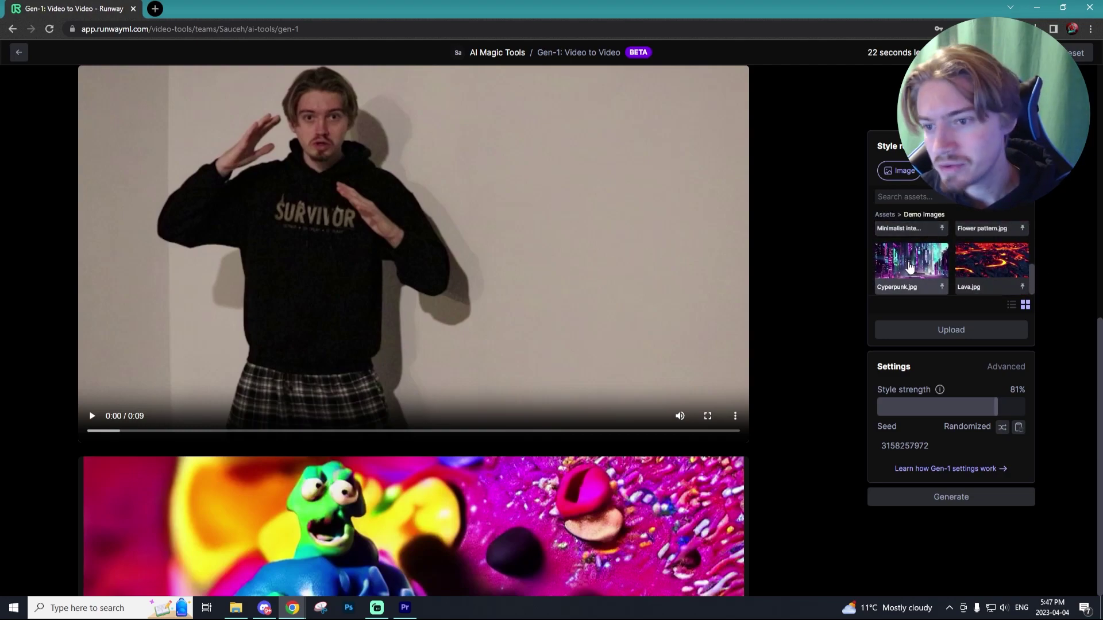
{"action": "scroll", "coordinate": [914, 267], "scroll_direction": "up", "scroll_amount": 2}
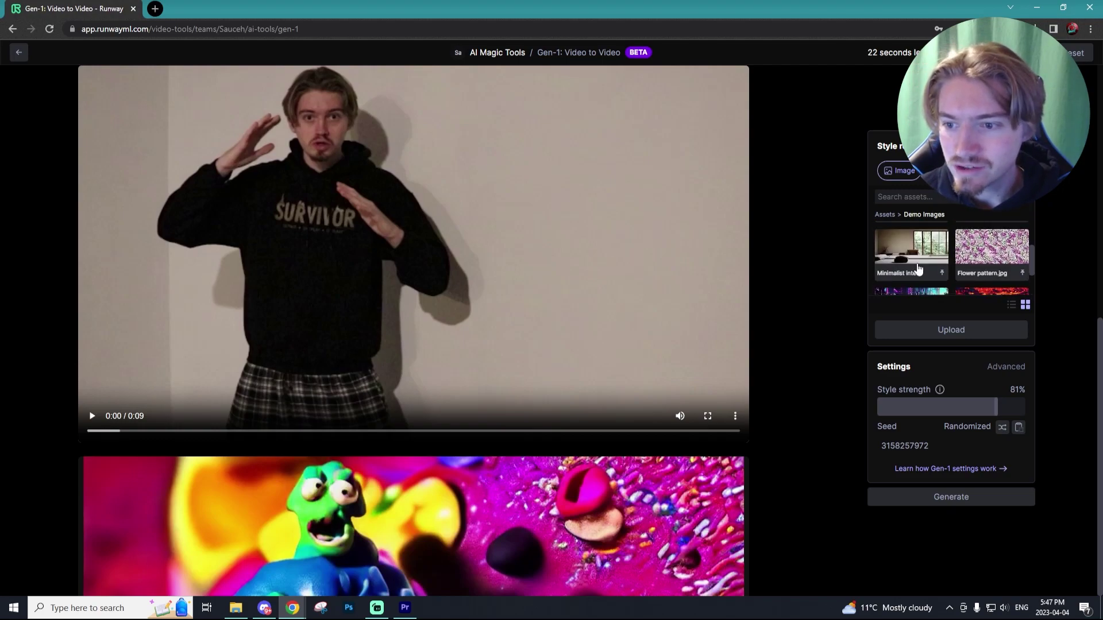
{"action": "scroll", "coordinate": [917, 269], "scroll_direction": "down", "scroll_amount": 2}
{"action": "left_click", "coordinate": [912, 263]}
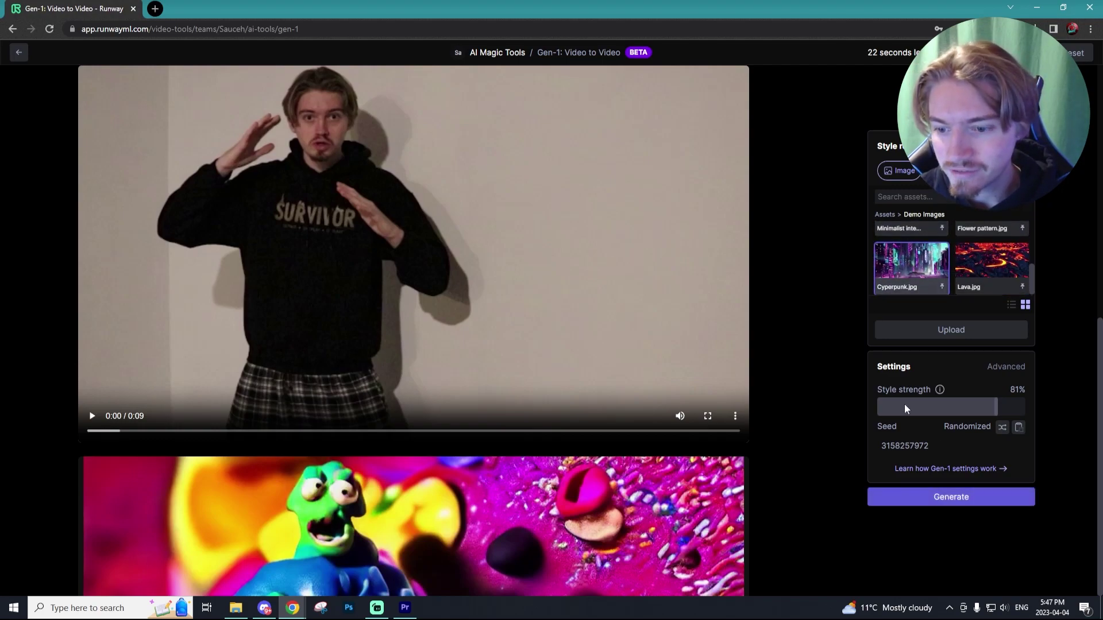
- Upload new_era-mw2.jpg as the style image and lower style strength to 70%
{"action": "left_click", "coordinate": [935, 331]}
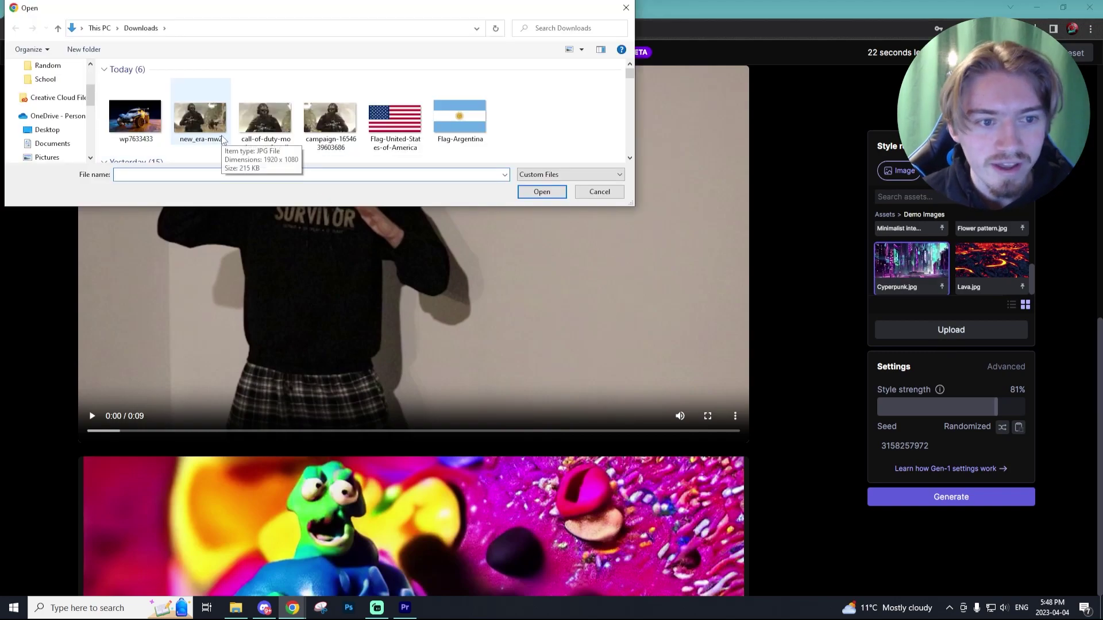
{"action": "left_click", "coordinate": [201, 119]}
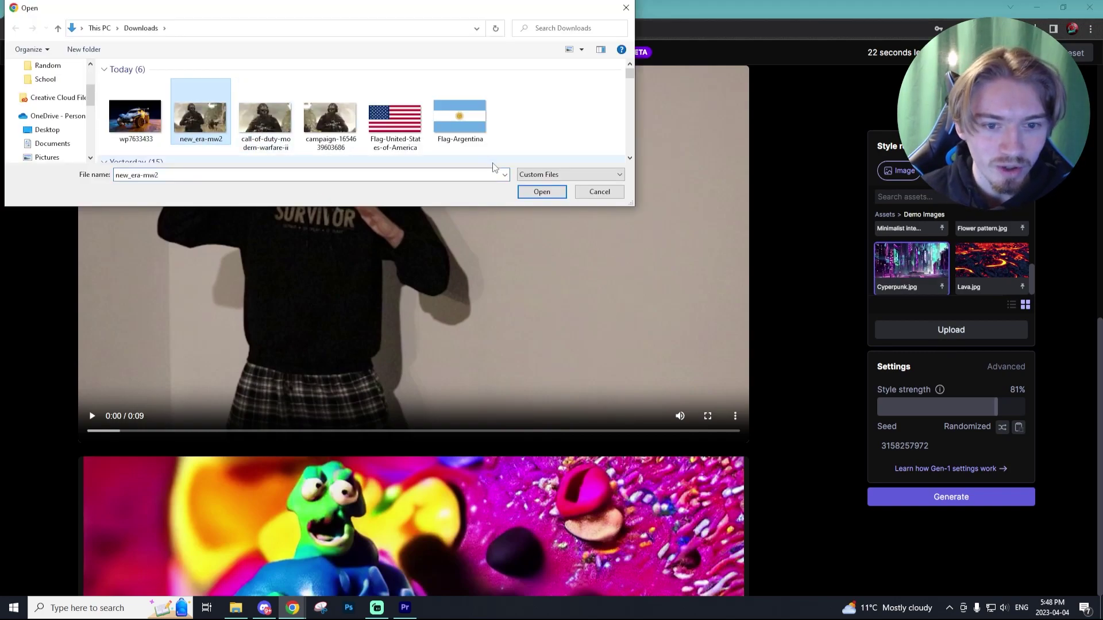
{"action": "left_click", "coordinate": [541, 192]}
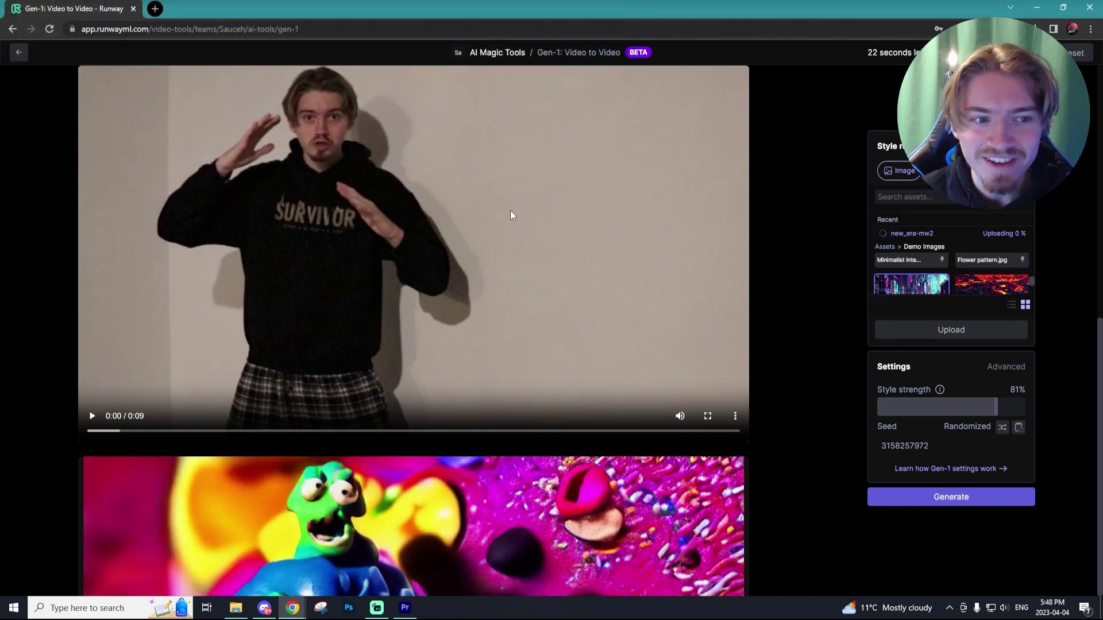
{"action": "left_click", "coordinate": [927, 236]}
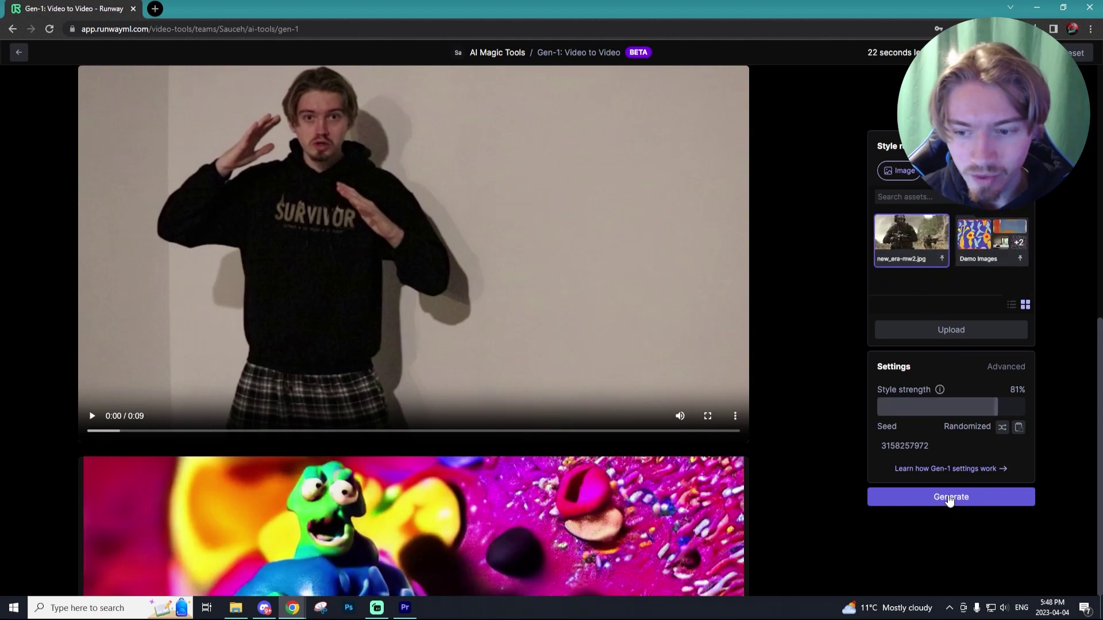
{"action": "left_click_drag", "start_coordinate": [994, 405], "coordinate": [981, 406]}
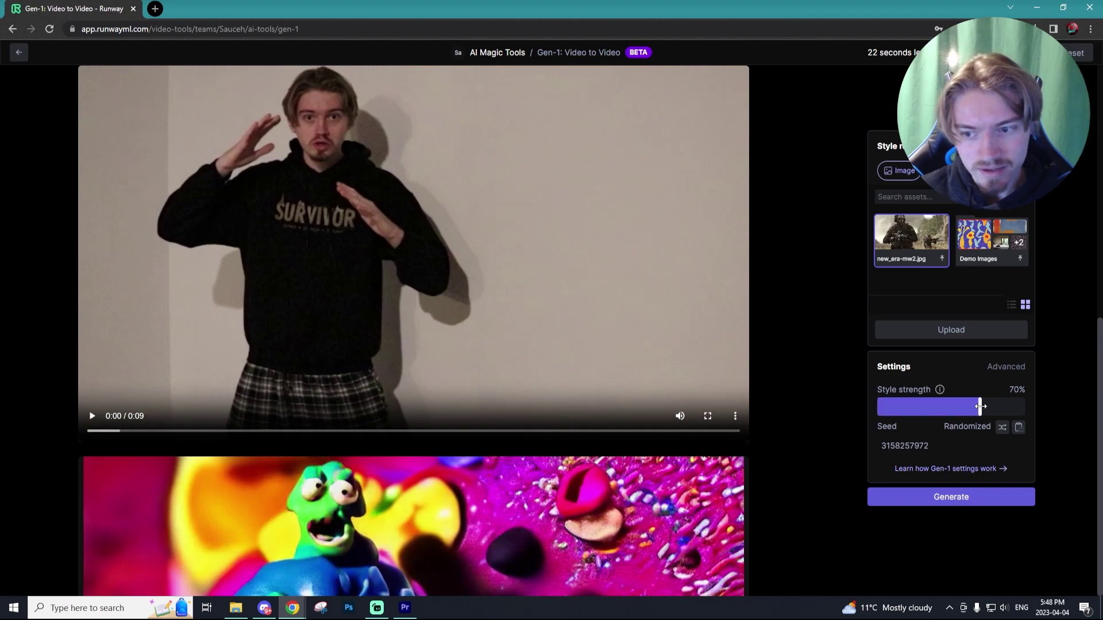
{"action": "left_click", "coordinate": [961, 498]}
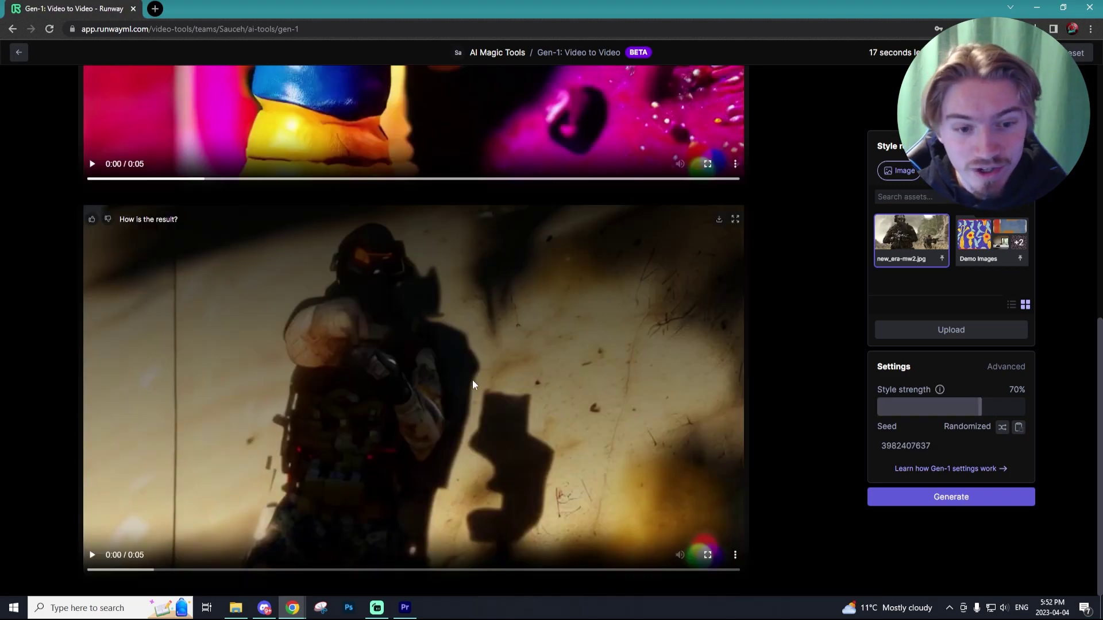
{"action": "scroll", "coordinate": [472, 380], "scroll_direction": "up", "scroll_amount": 1}
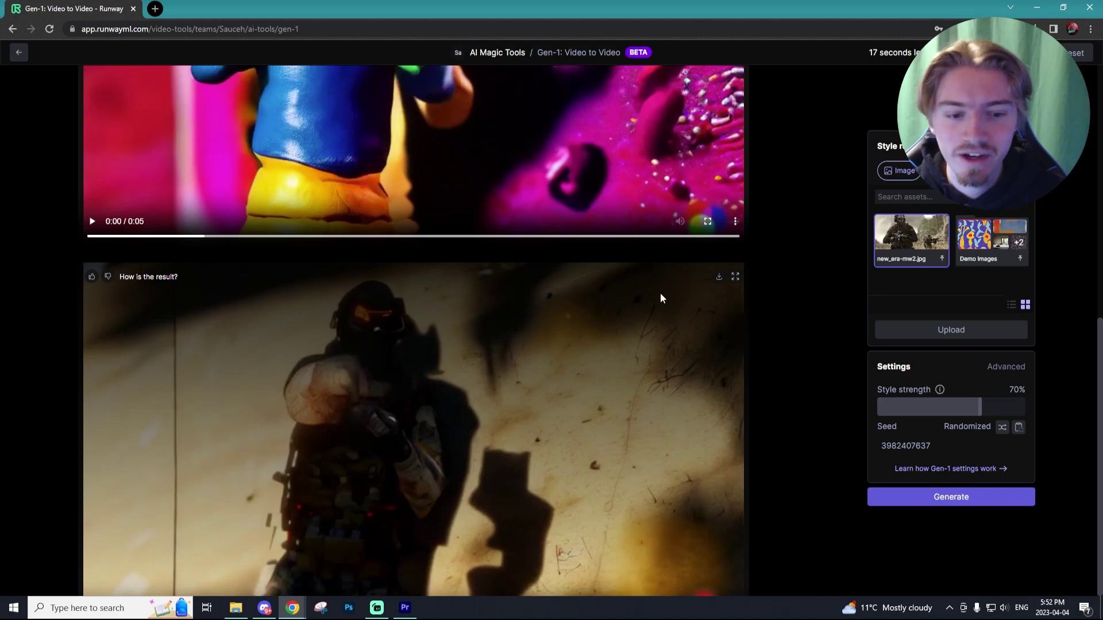
{"action": "scroll", "coordinate": [664, 295], "scroll_direction": "down", "scroll_amount": 1}
{"action": "left_click", "coordinate": [524, 338]}
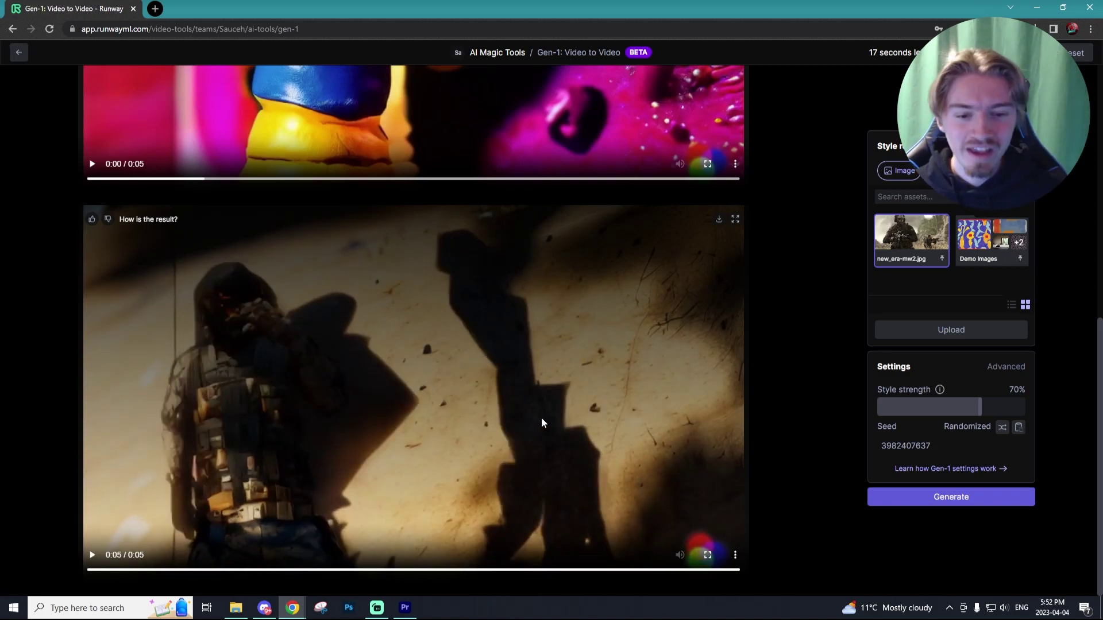
{"action": "left_click", "coordinate": [541, 419]}
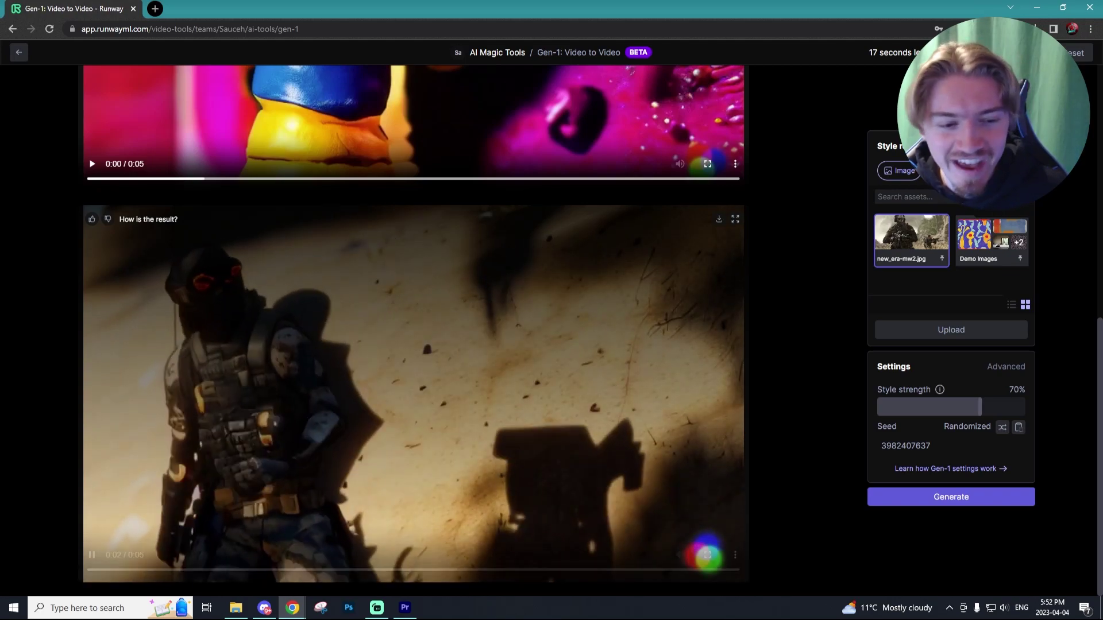
{"action": "left_click", "coordinate": [530, 398]}
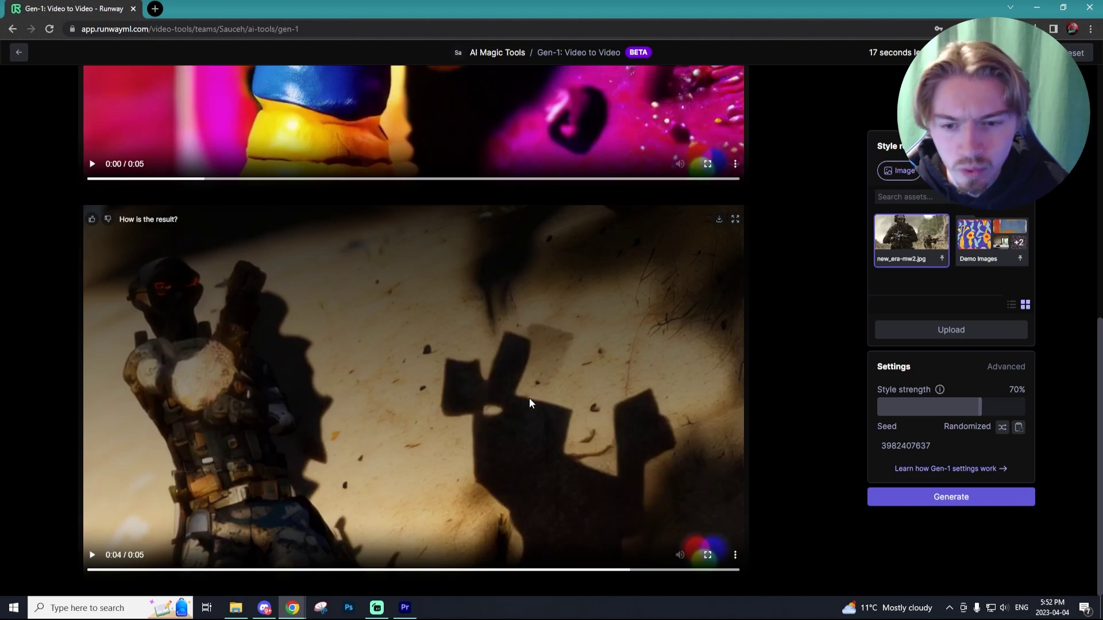
{"action": "left_click", "coordinate": [528, 398]}
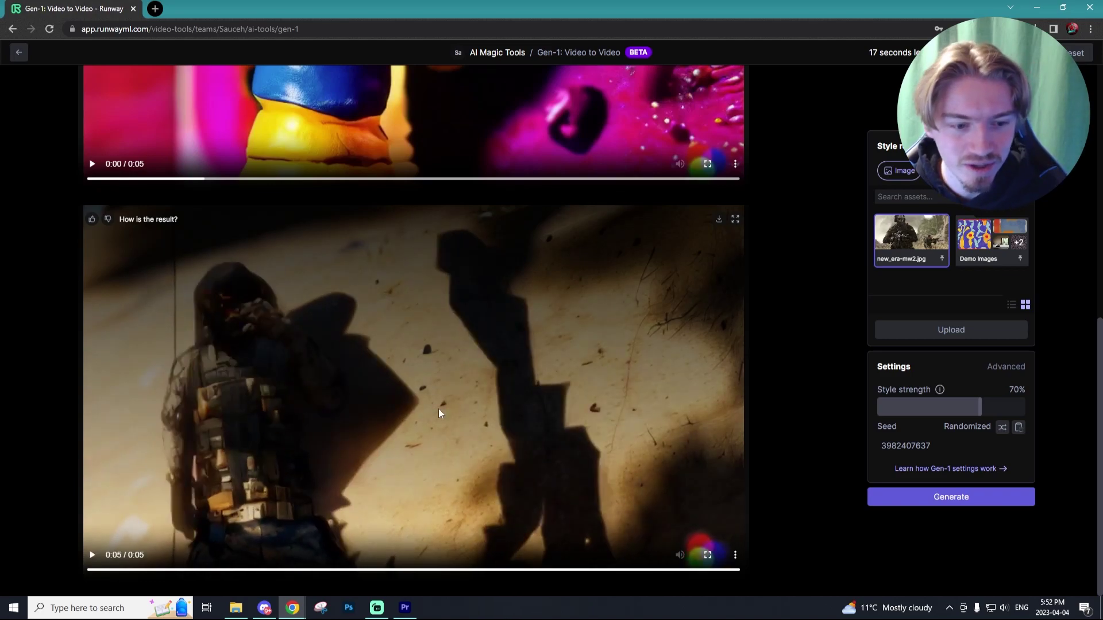
{"action": "left_click", "coordinate": [438, 409]}
{"action": "left_click", "coordinate": [328, 515]}
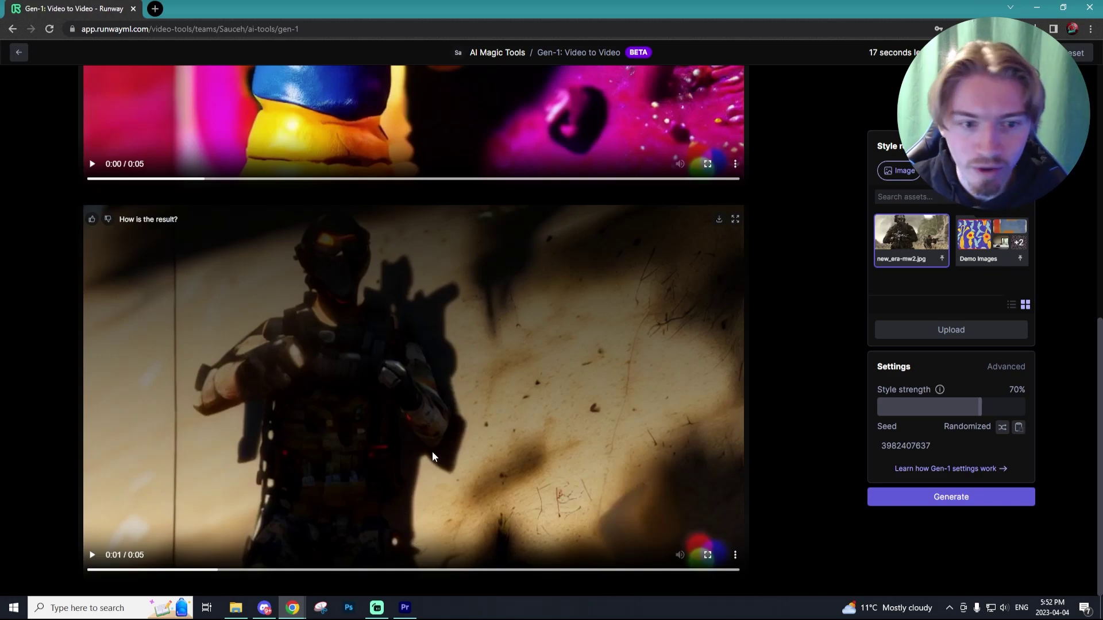
{"action": "left_click", "coordinate": [437, 409]}
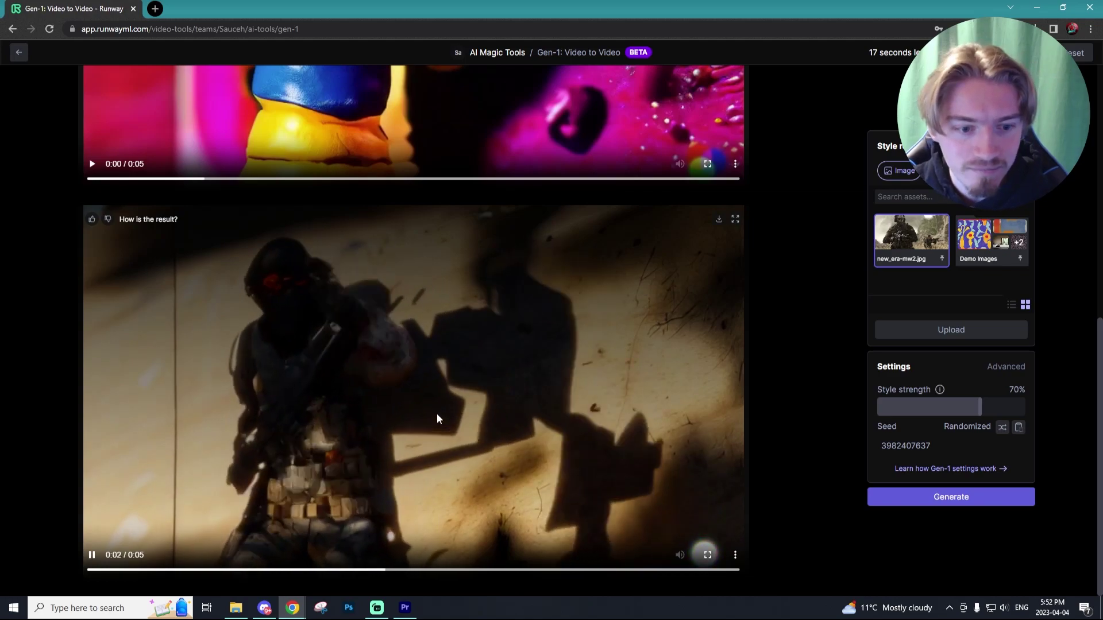
{"action": "left_click", "coordinate": [432, 424]}
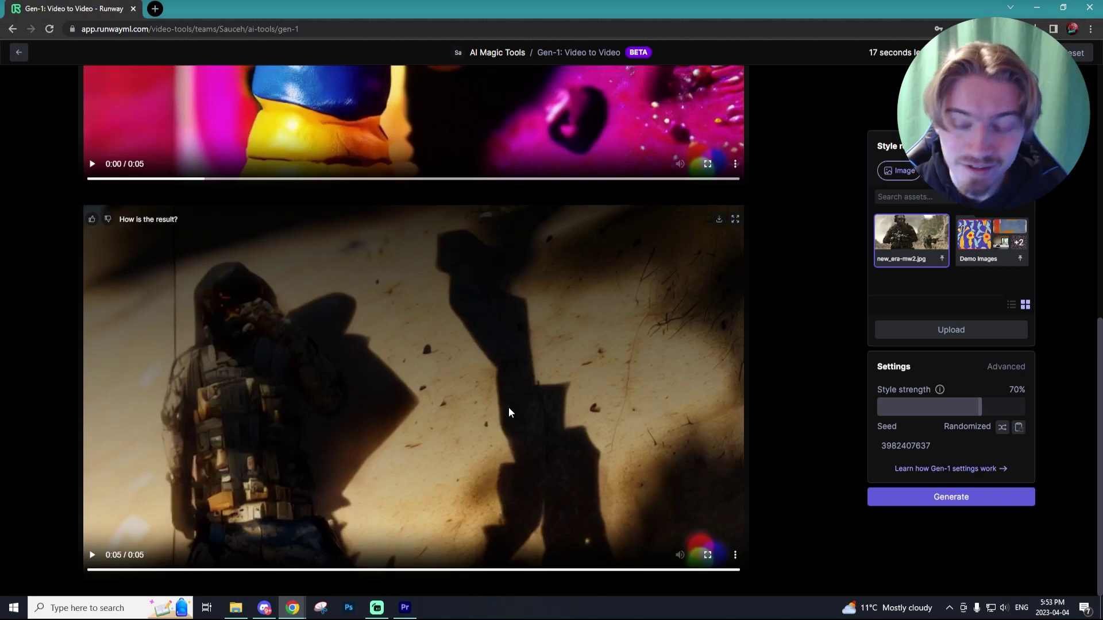
- Pick the Cyperpunk.jpg demo image and start generating the cyberpunk version
{"action": "left_click", "coordinate": [987, 252]}
{"action": "left_click", "coordinate": [969, 495]}
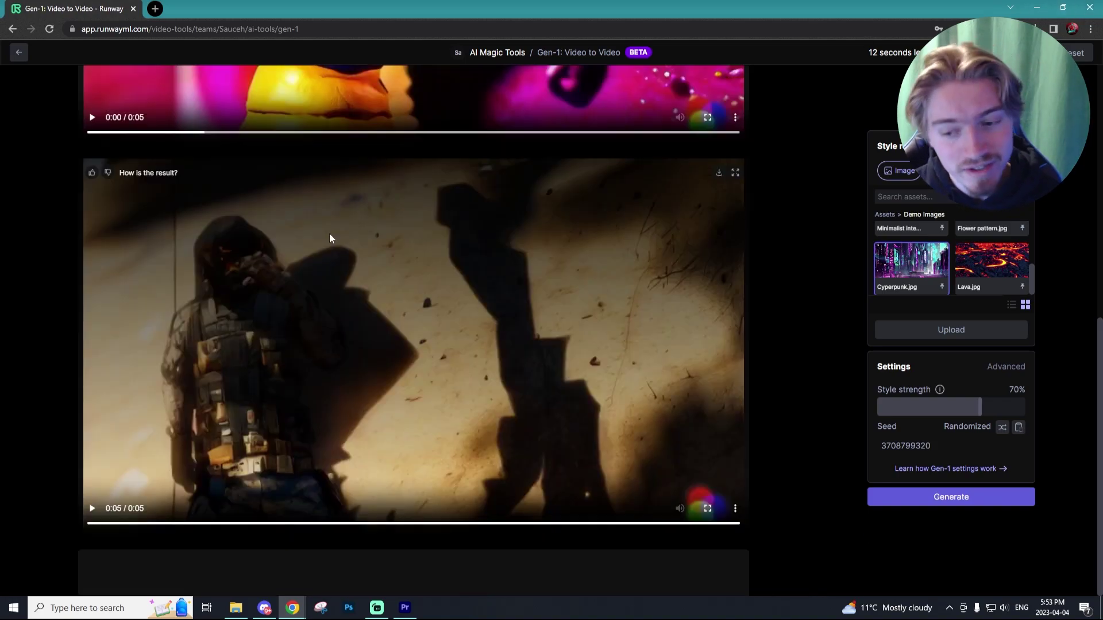
{"action": "scroll", "coordinate": [409, 251], "scroll_direction": "down", "scroll_amount": 2}
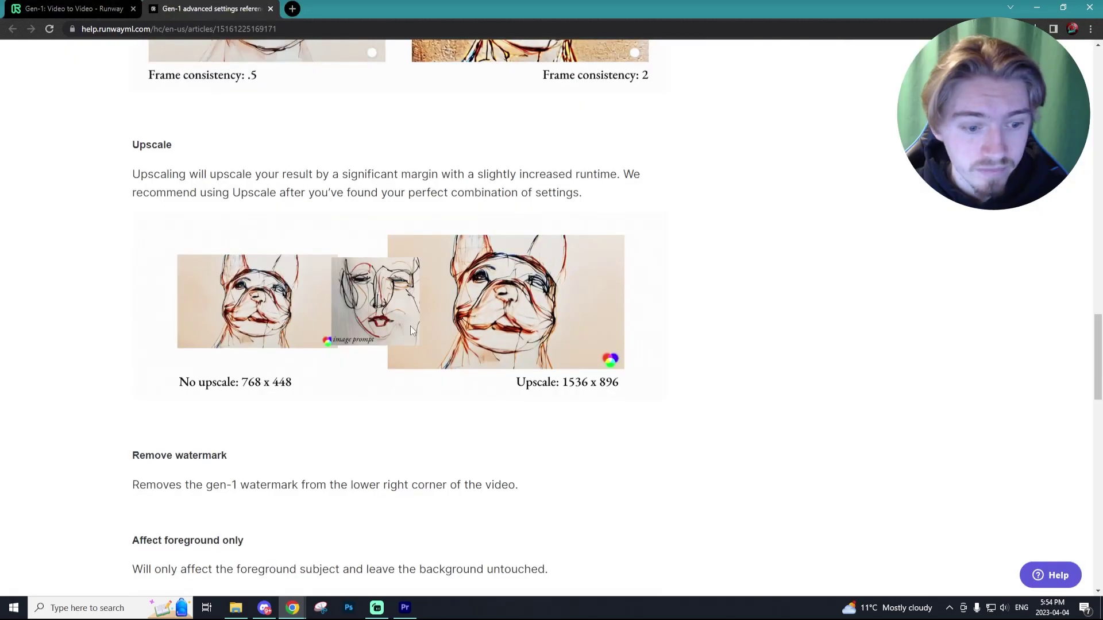
- Read the Gen-1 advanced settings help article and check on generation progress
{"action": "scroll", "coordinate": [410, 326], "scroll_direction": "down", "scroll_amount": 1}
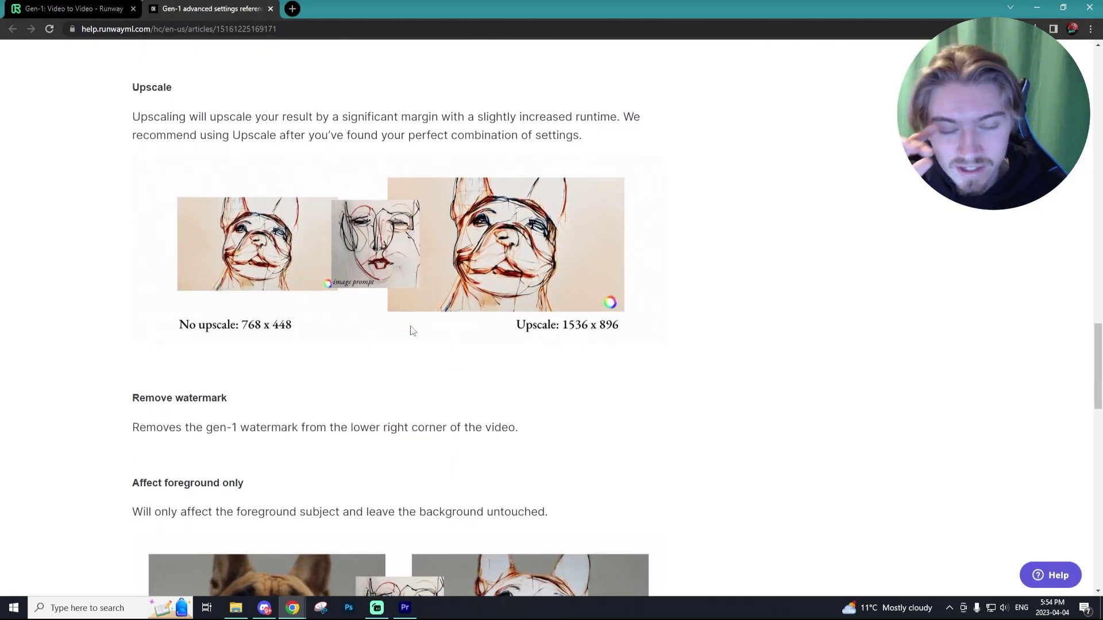
{"action": "scroll", "coordinate": [247, 177], "scroll_direction": "up", "scroll_amount": 9}
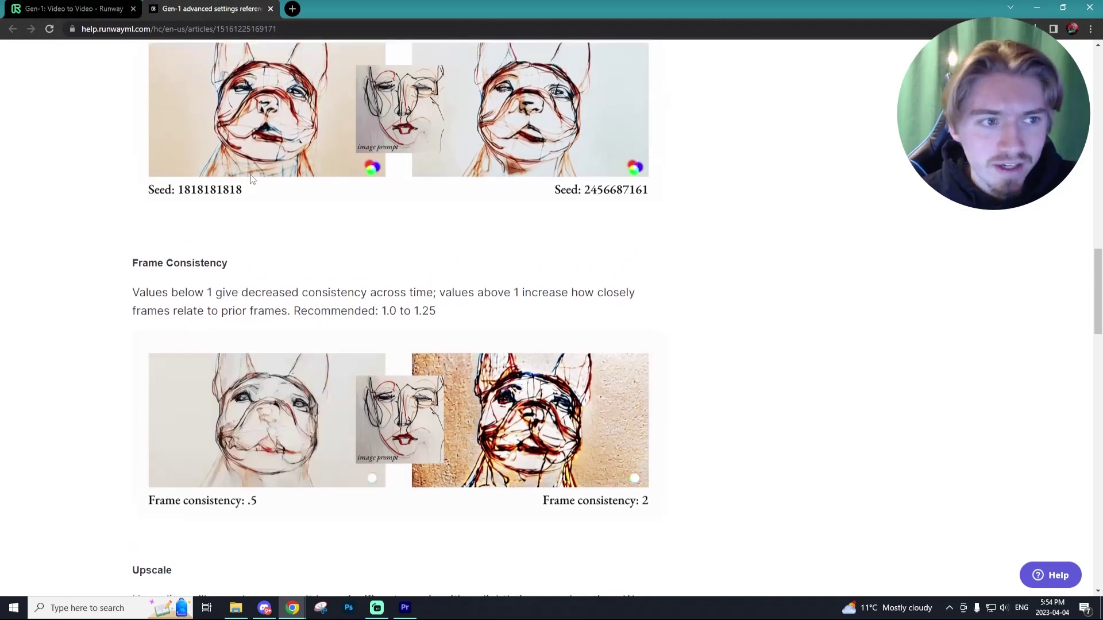
{"action": "scroll", "coordinate": [249, 178], "scroll_direction": "up", "scroll_amount": 12}
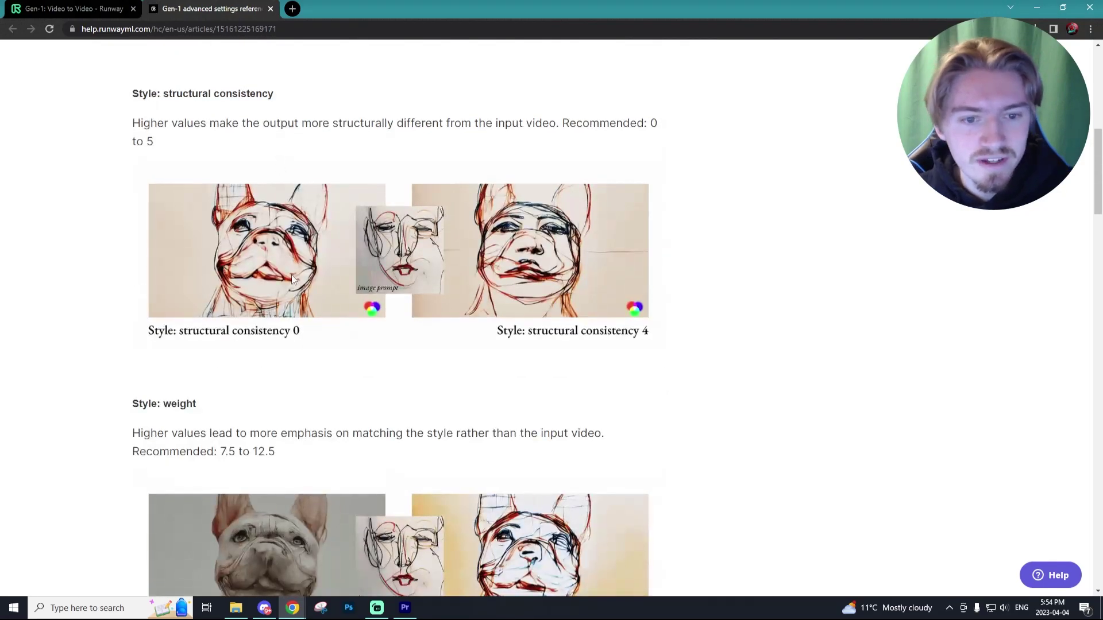
{"action": "left_click", "coordinate": [105, 4]}
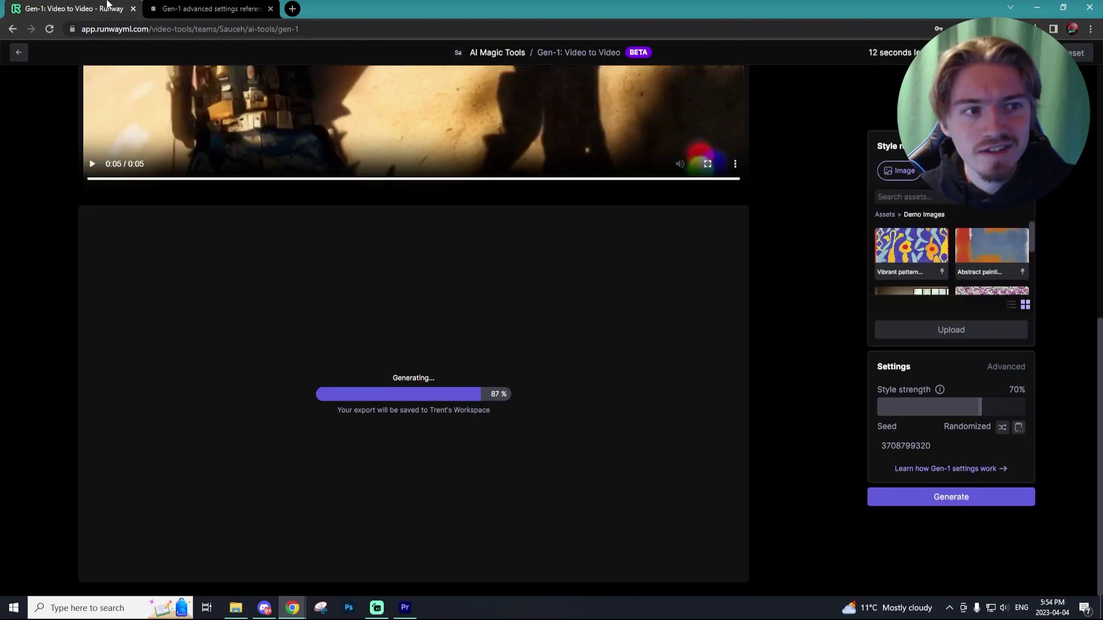
{"action": "scroll", "coordinate": [342, 197], "scroll_direction": "up", "scroll_amount": 12}
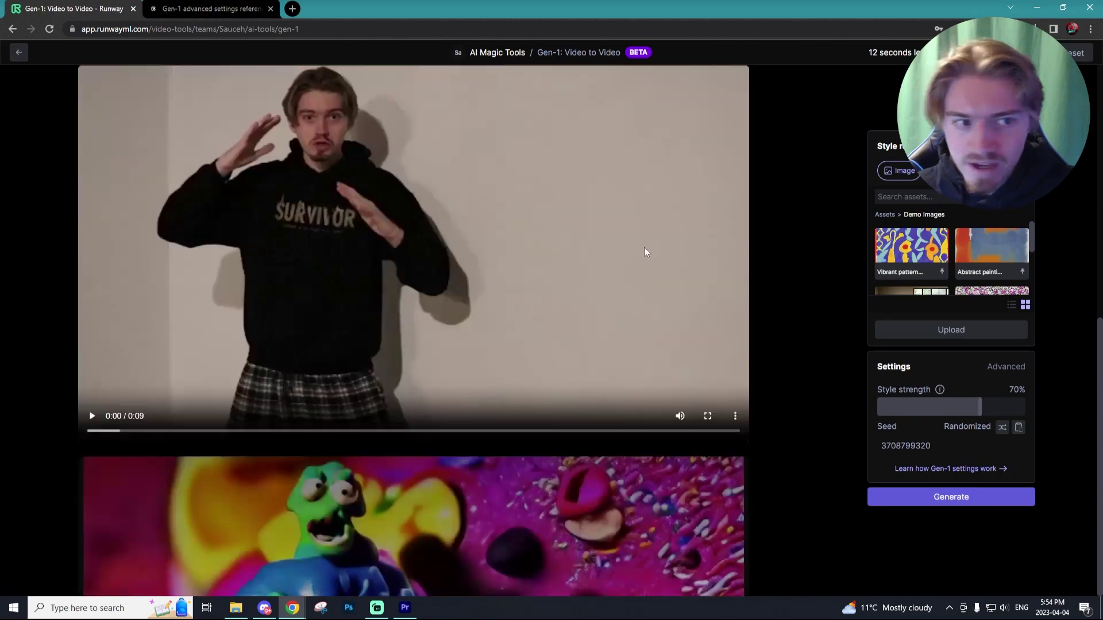
{"action": "scroll", "coordinate": [643, 247], "scroll_direction": "down", "scroll_amount": 10}
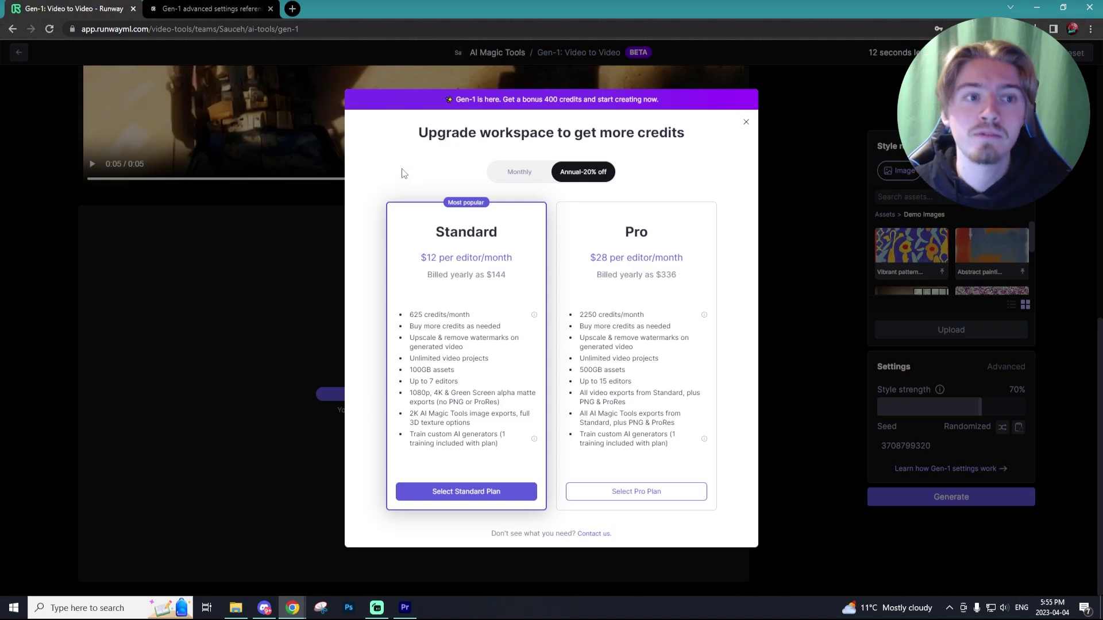
- Finish reading the advanced settings article, return to Runway, and dismiss the upgrade offer
{"action": "left_click", "coordinate": [210, 8]}
{"action": "scroll", "coordinate": [364, 202], "scroll_direction": "down", "scroll_amount": 4}
{"action": "scroll", "coordinate": [162, 239], "scroll_direction": "down", "scroll_amount": 6}
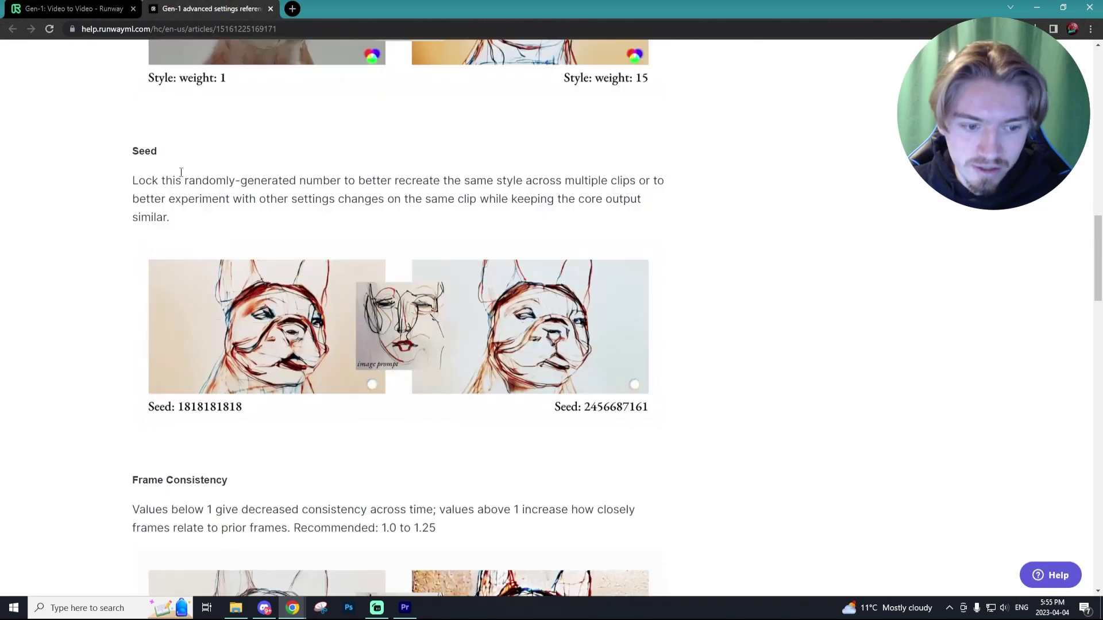
{"action": "scroll", "coordinate": [264, 212], "scroll_direction": "down", "scroll_amount": 7}
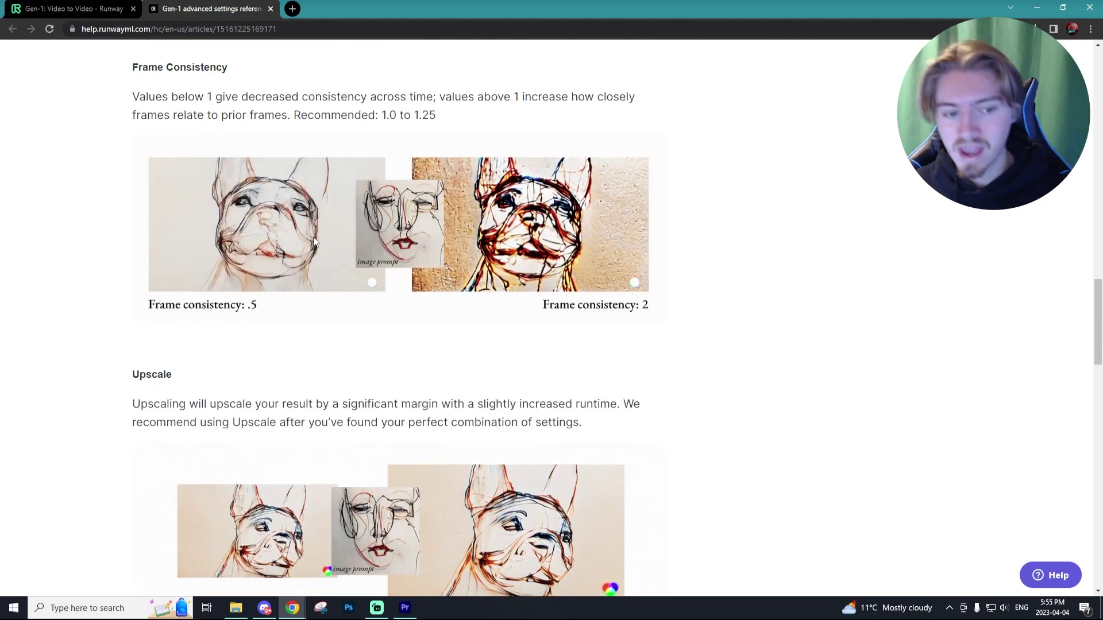
{"action": "scroll", "coordinate": [312, 237], "scroll_direction": "down", "scroll_amount": 7}
{"action": "left_click", "coordinate": [82, 7]}
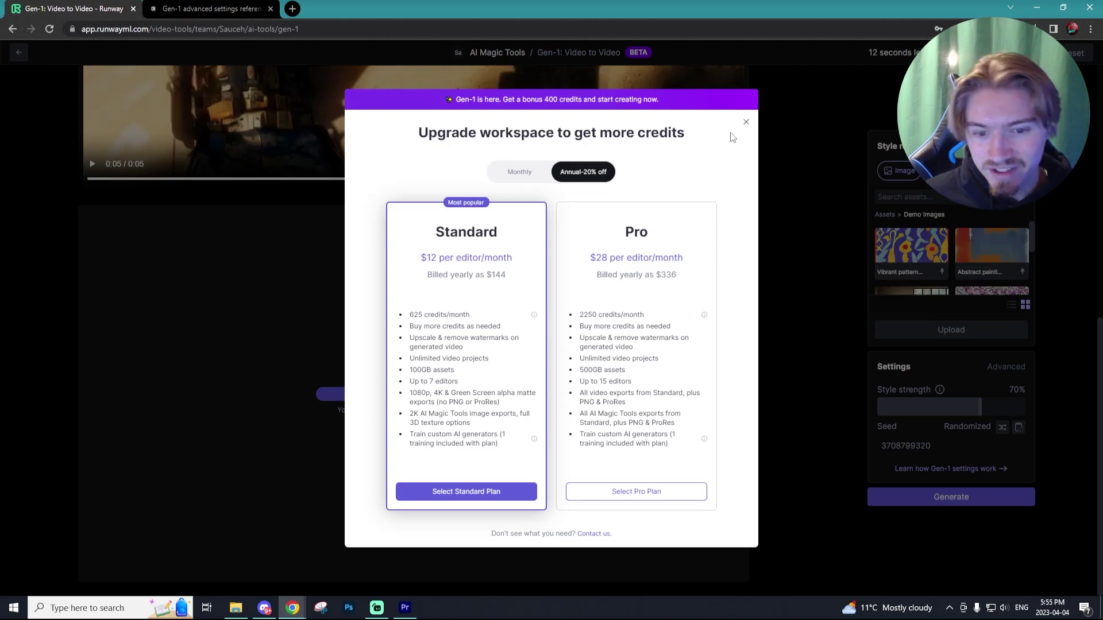
{"action": "left_click", "coordinate": [746, 123]}
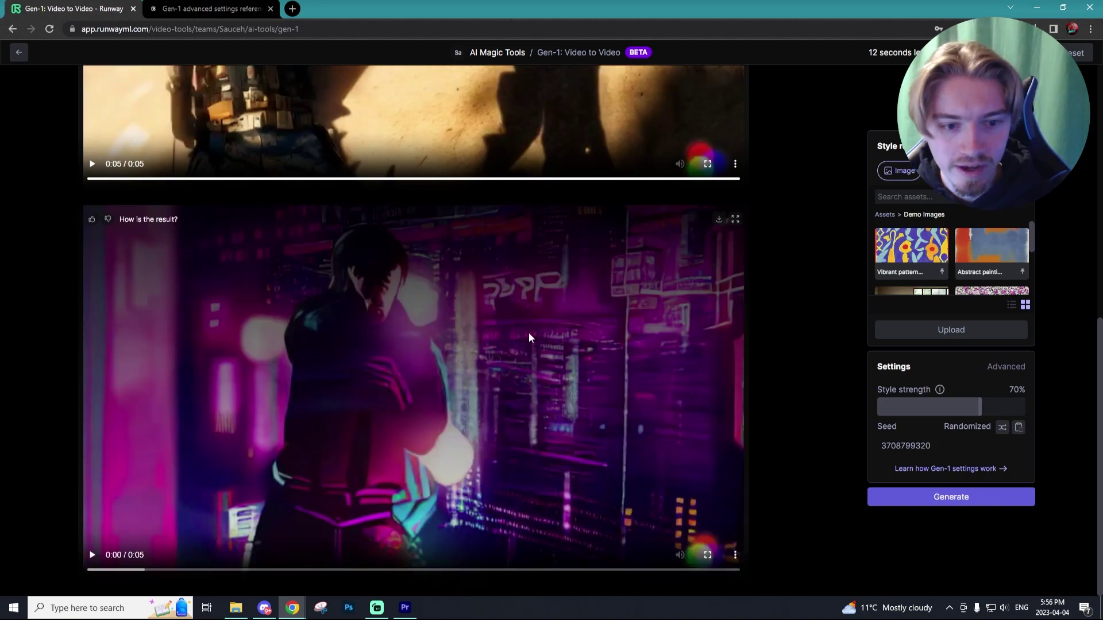
{"action": "left_click", "coordinate": [691, 405]}
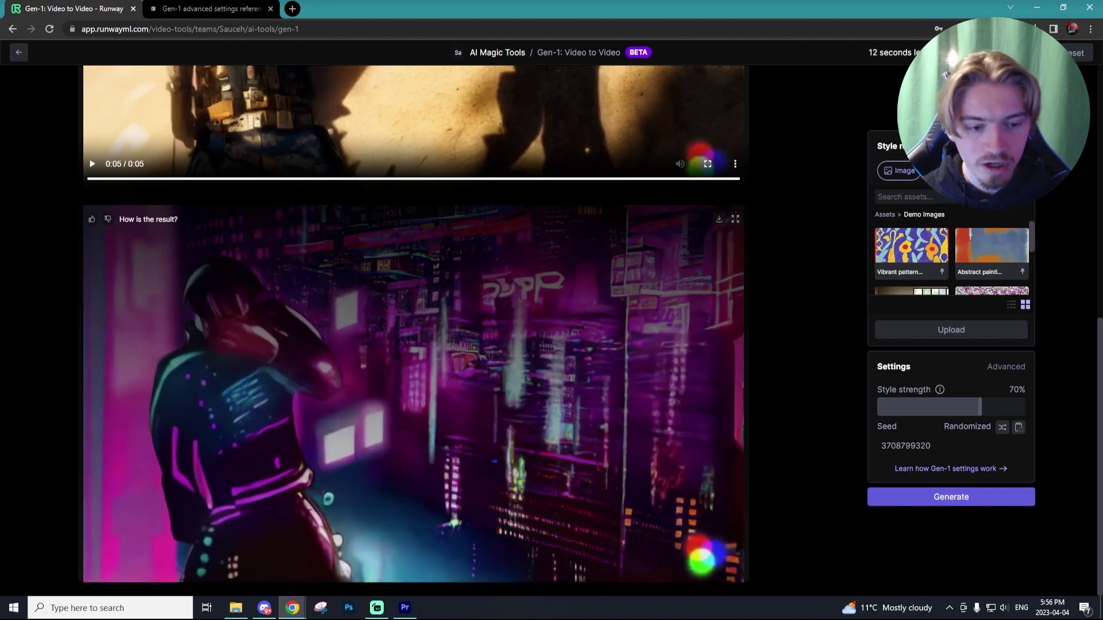
{"action": "scroll", "coordinate": [357, 258], "scroll_direction": "up", "scroll_amount": 4}
{"action": "left_click", "coordinate": [360, 267]}
{"action": "scroll", "coordinate": [369, 315], "scroll_direction": "up", "scroll_amount": 1}
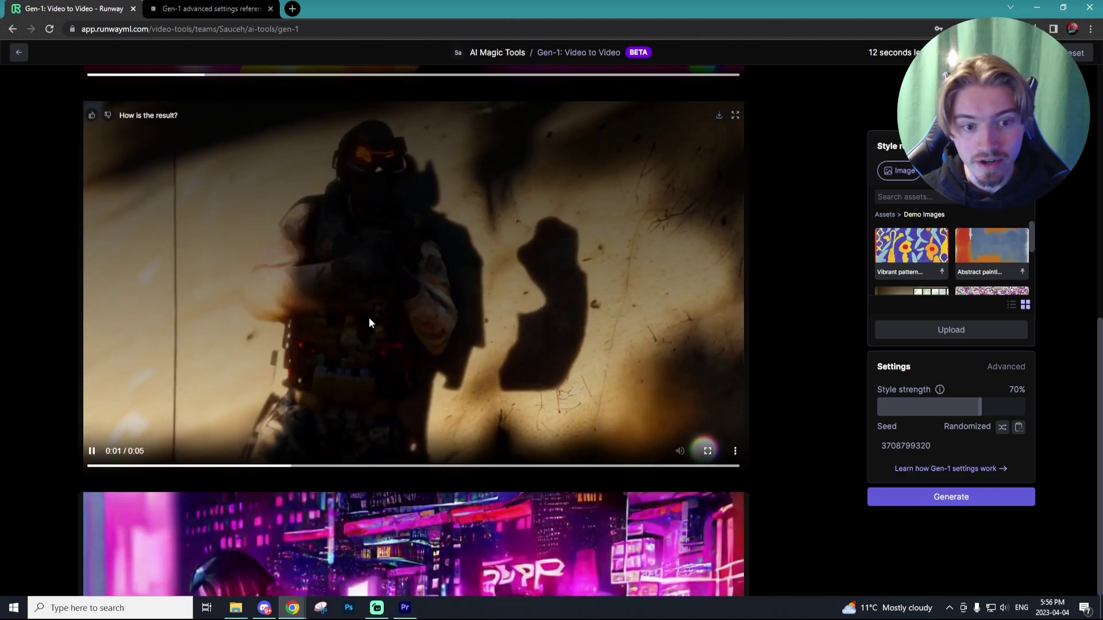
{"action": "scroll", "coordinate": [368, 320], "scroll_direction": "up", "scroll_amount": 2}
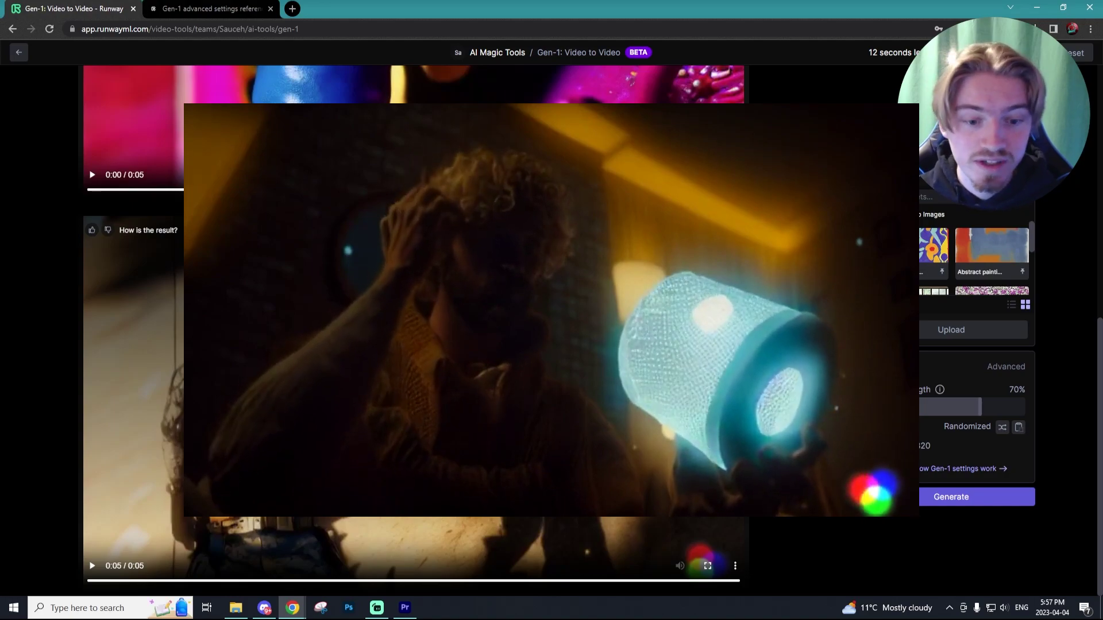
- Scroll over the finished cyberpunk and soldier results on the Gen-1 page
{"action": "scroll", "coordinate": [414, 330], "scroll_direction": "up", "scroll_amount": 5}
{"action": "scroll", "coordinate": [413, 330], "scroll_direction": "down", "scroll_amount": 1}
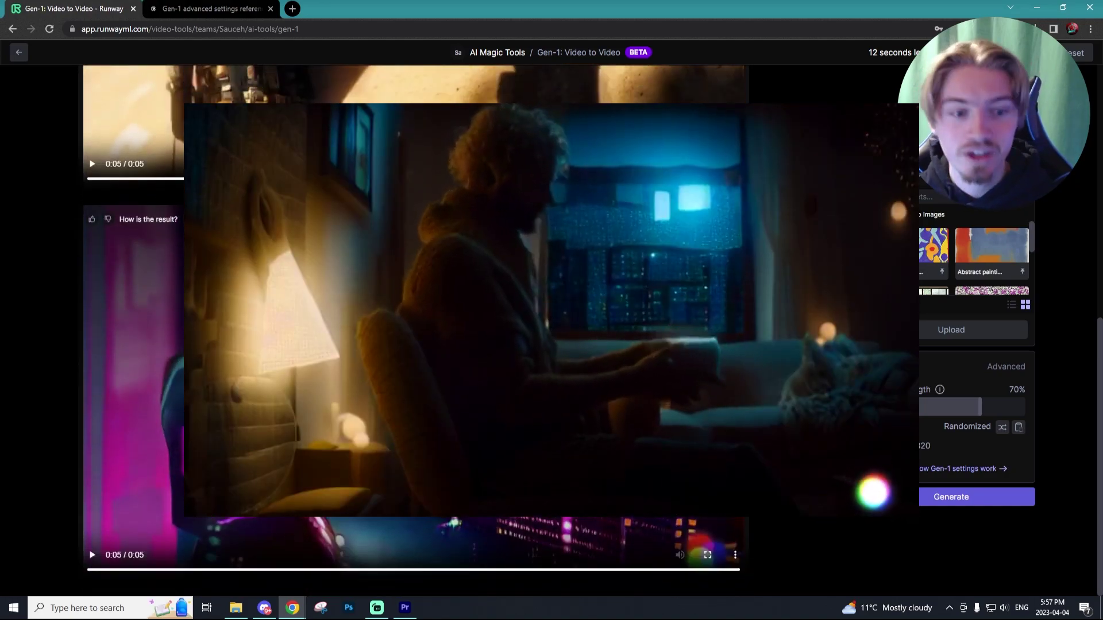